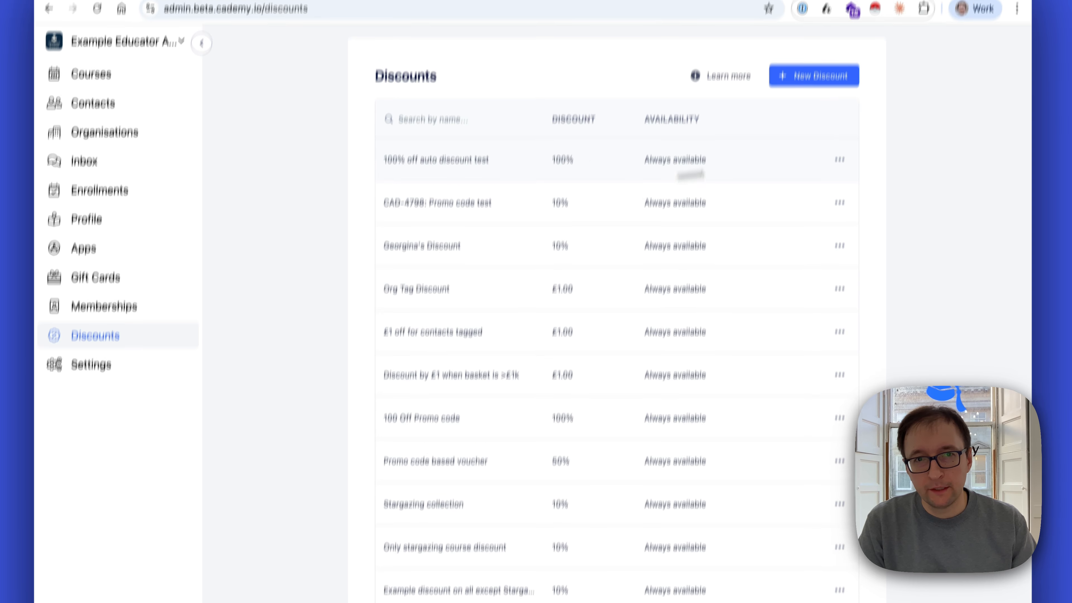
Start a new discount and name it "Half price for over £50"
click(840, 48)
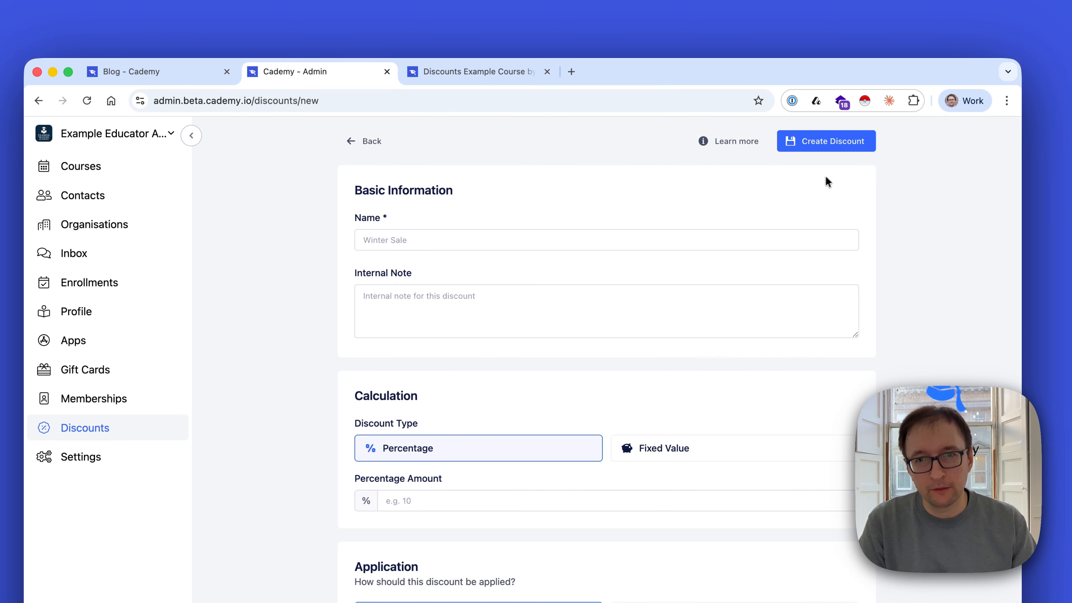
click(513, 242)
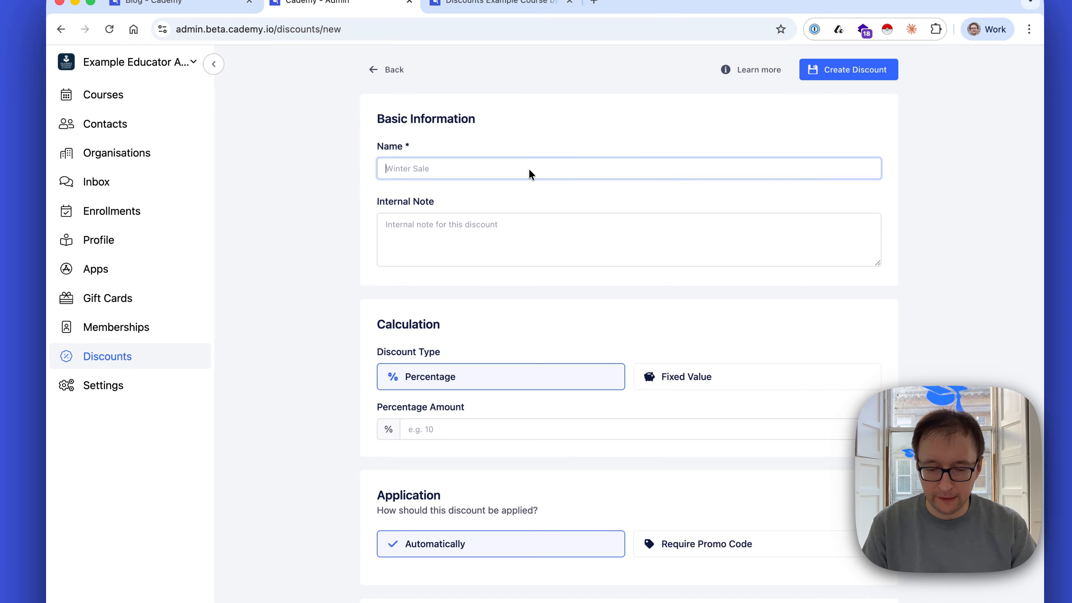
text(Half price for over £50)
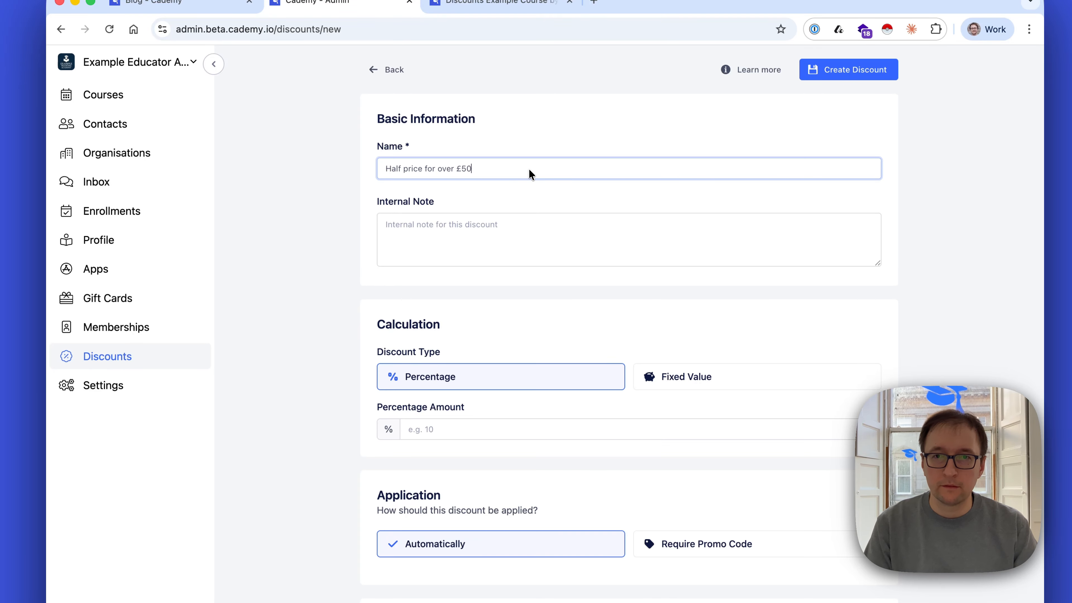
key(Tab)
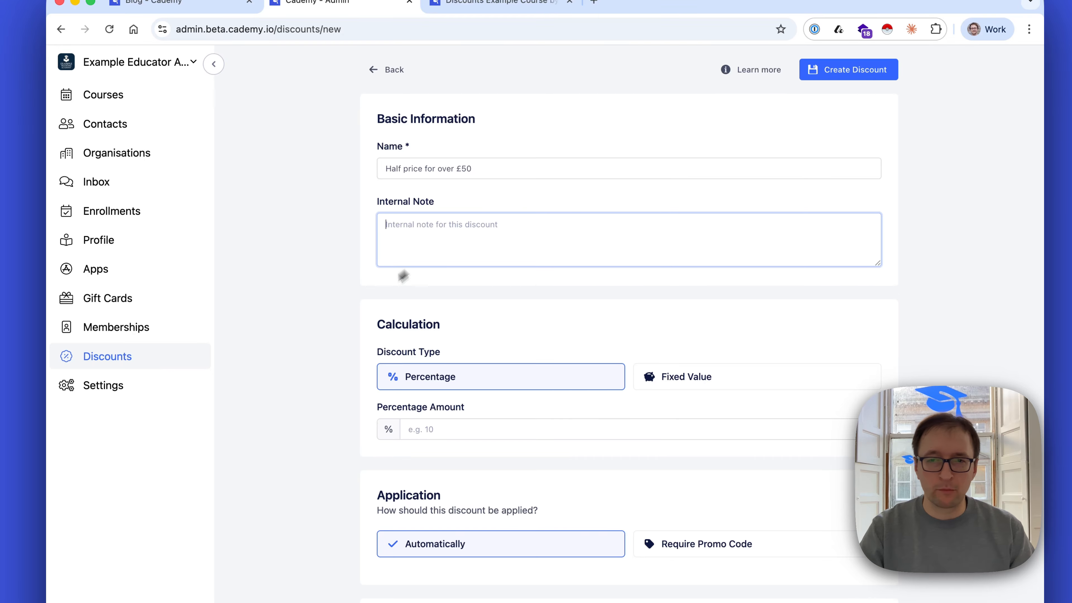
Set the discount's percentage amount to 50
scroll(381, 417, down, 5)
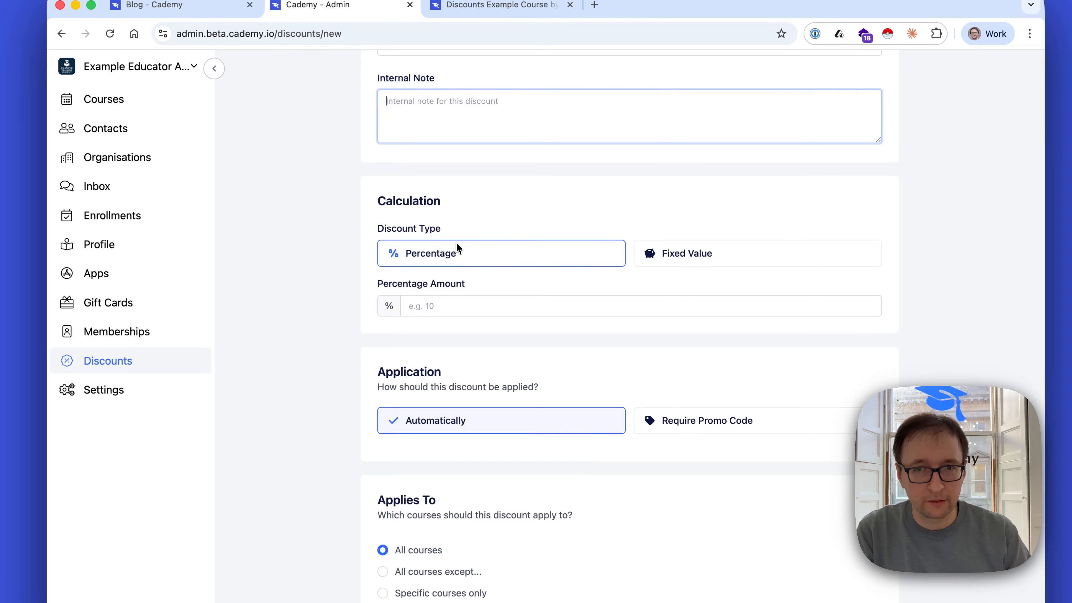
click(472, 312)
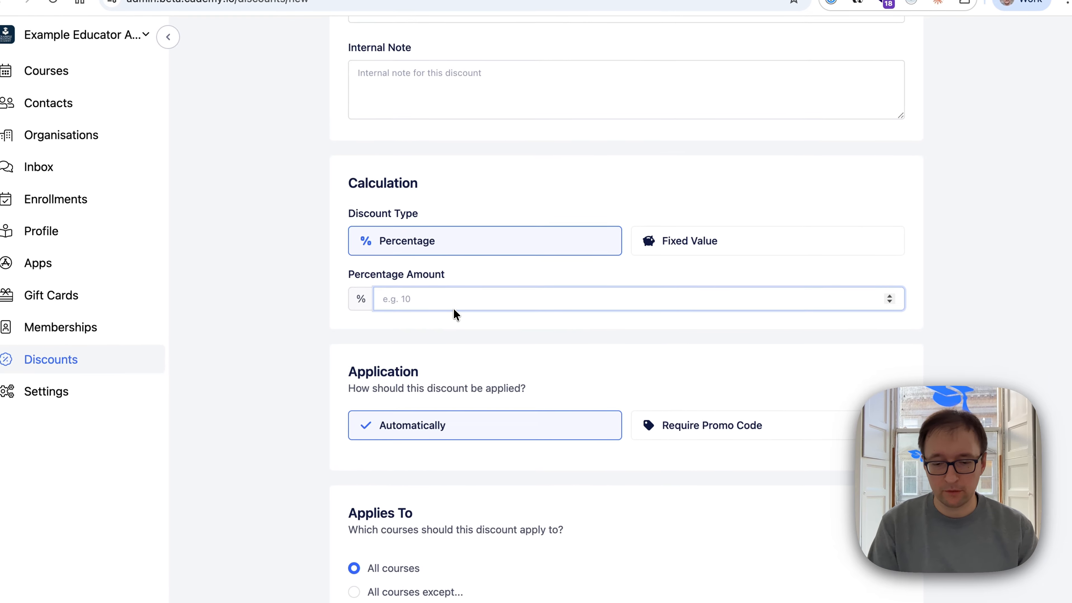
text(50)
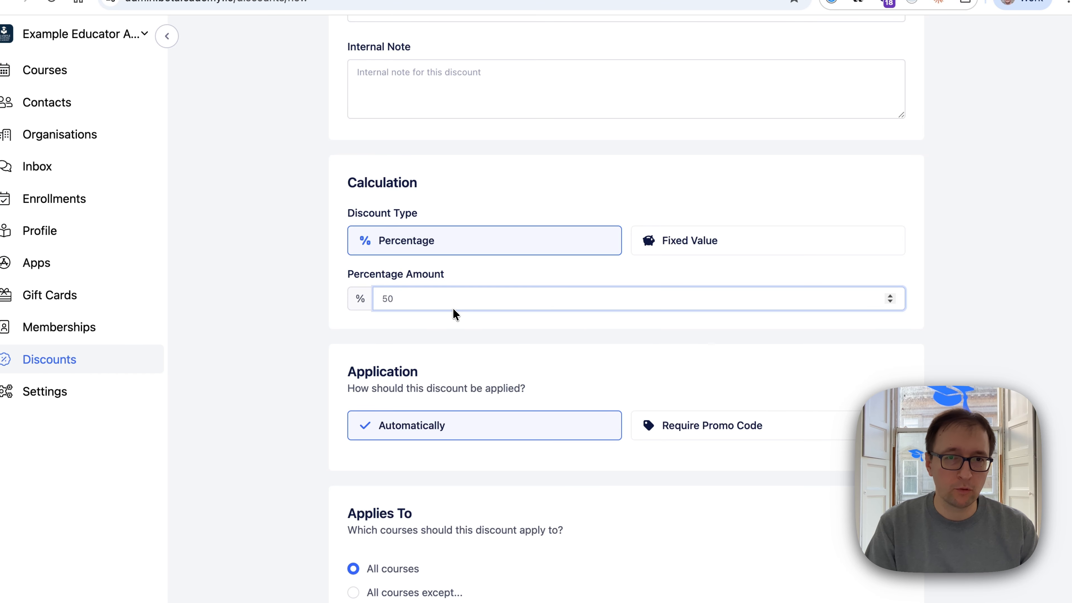
Try the Fixed Value discount type and switch back to Percentage
click(700, 244)
double_click(484, 303)
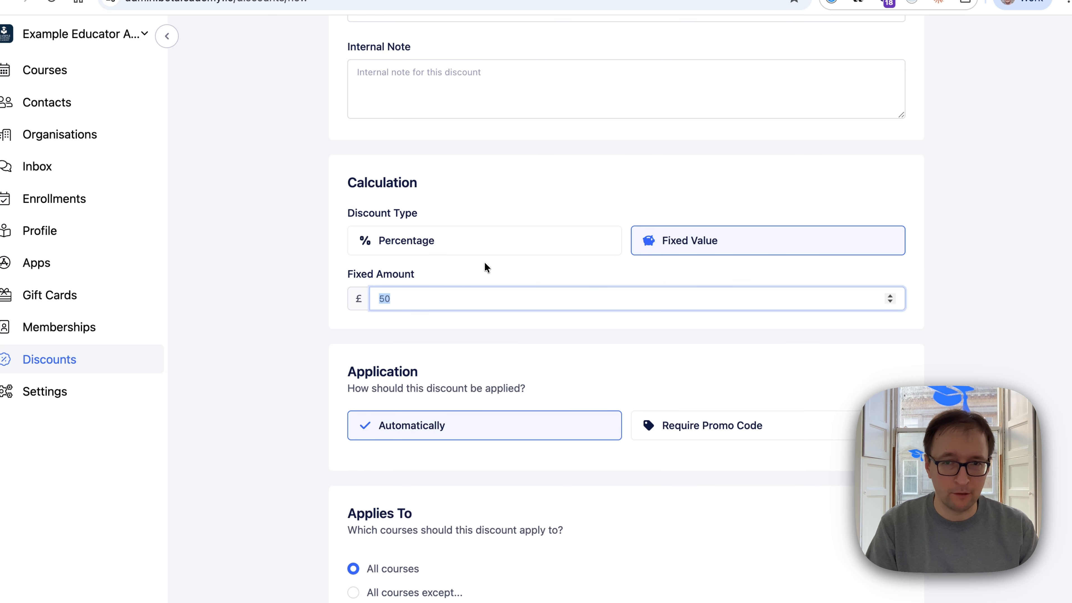
click(481, 240)
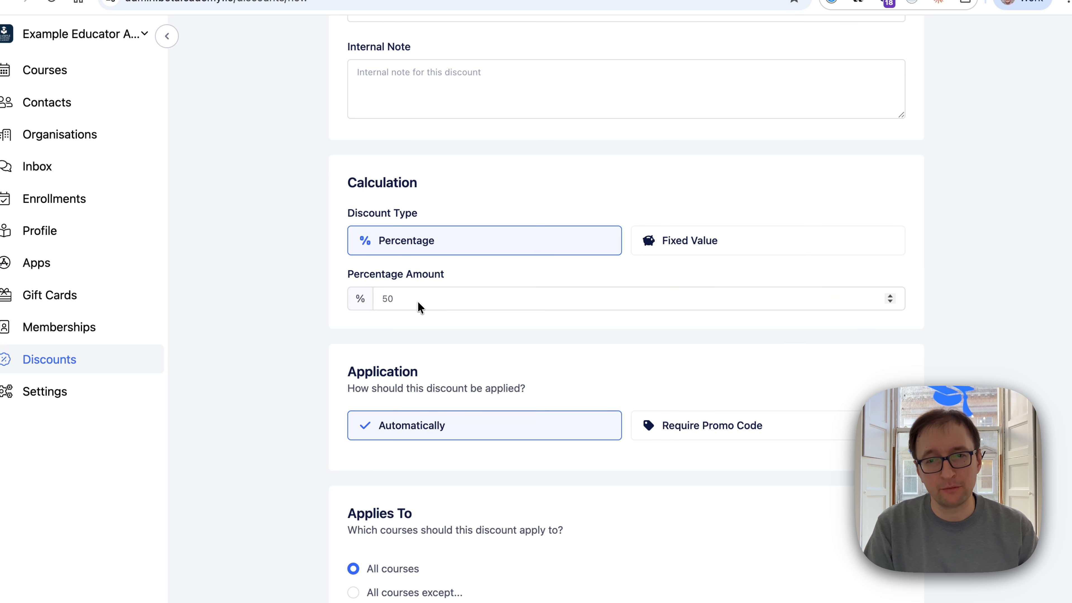
Try requiring the promo code 50 for the discount, and set it back to apply automatically
scroll(270, 391, down, 3)
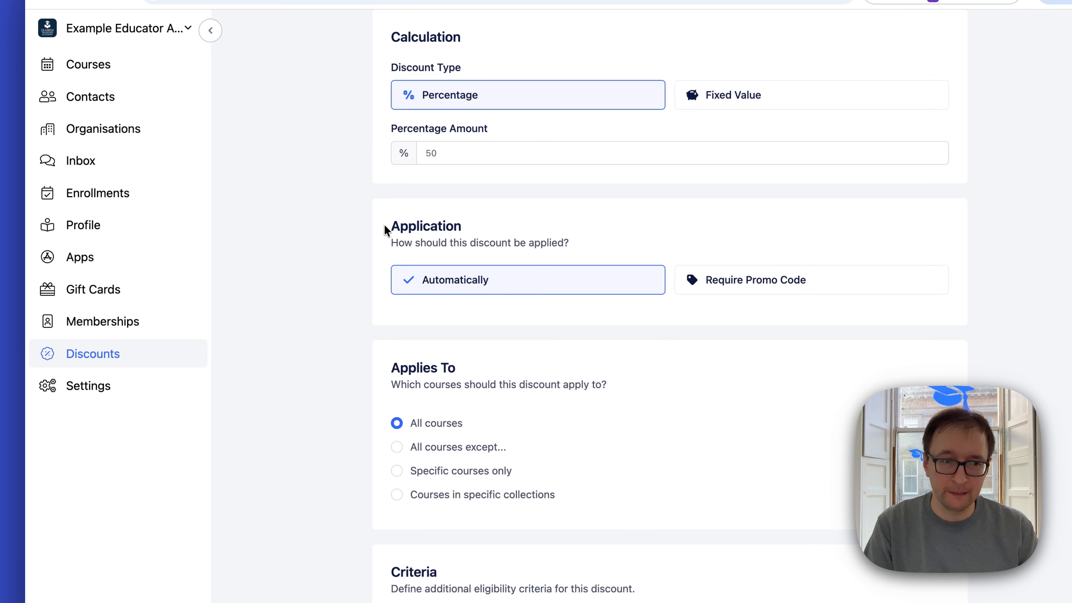
click(719, 286)
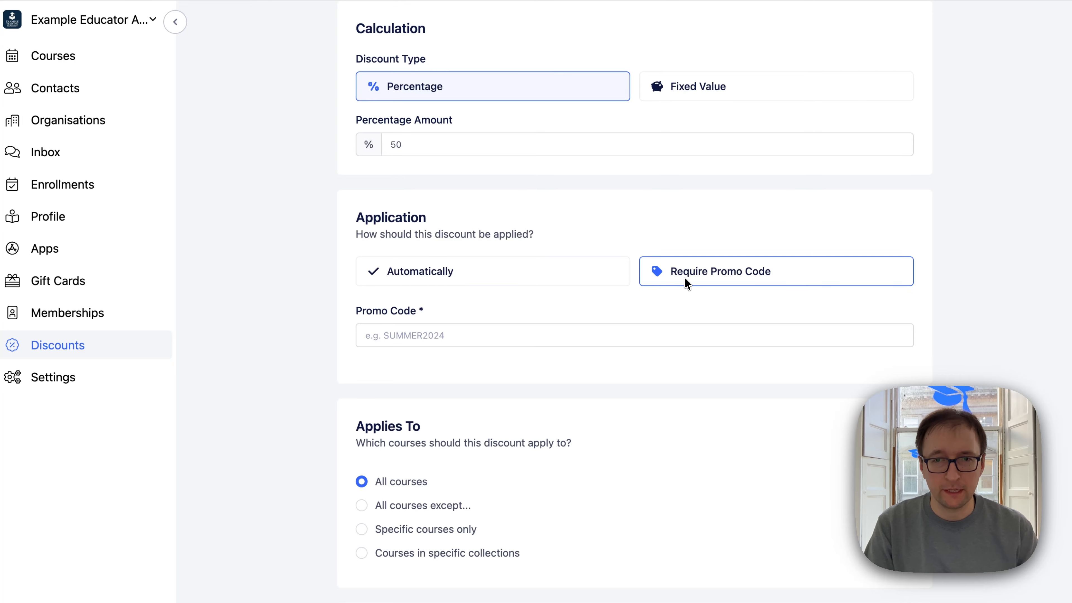
click(507, 328)
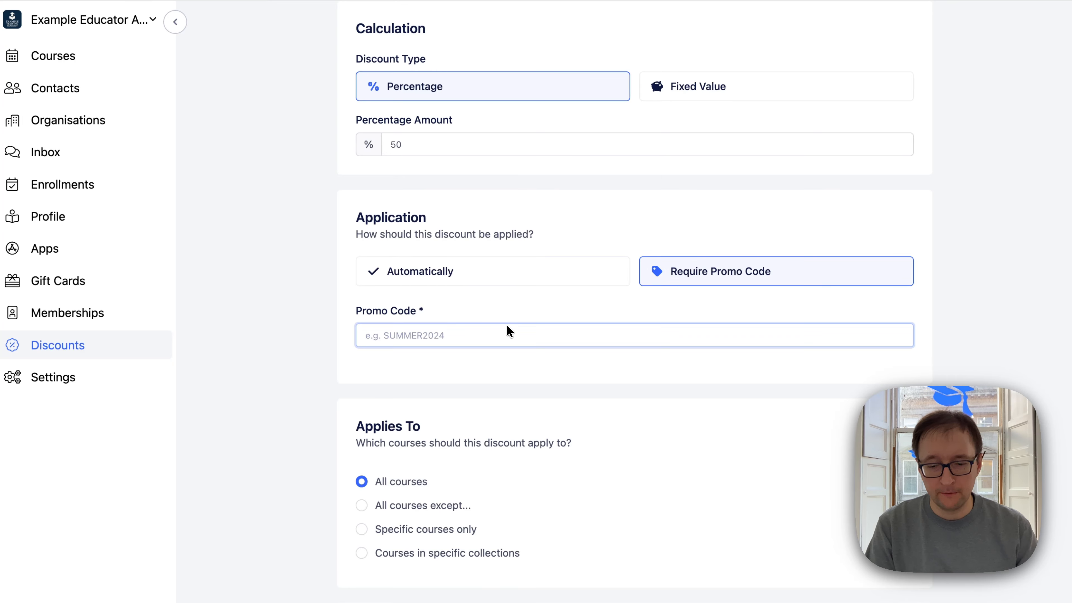
text(50)
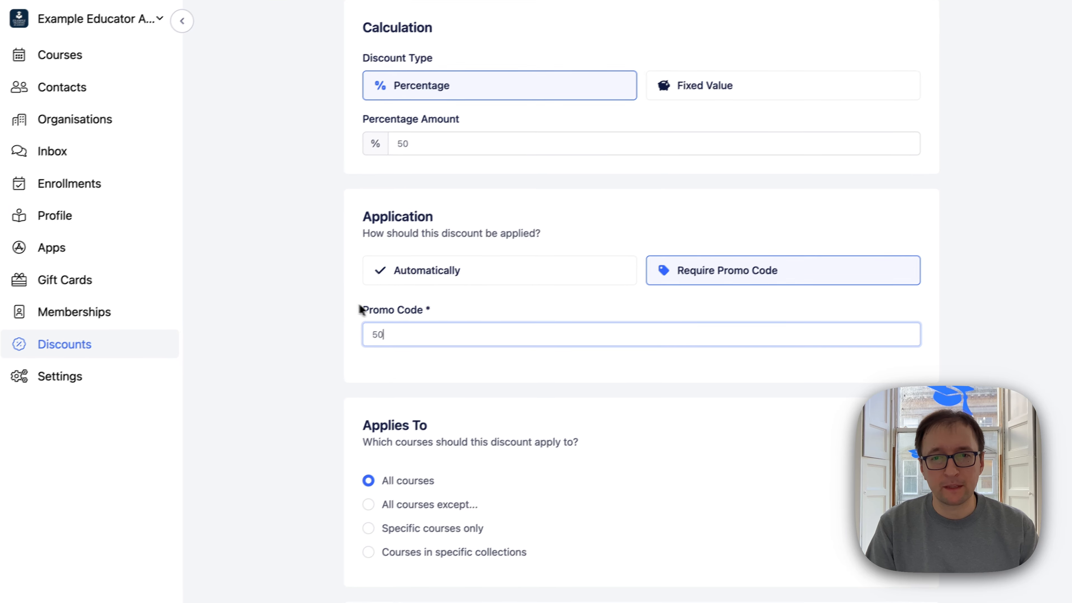
drag(355, 311, 377, 354)
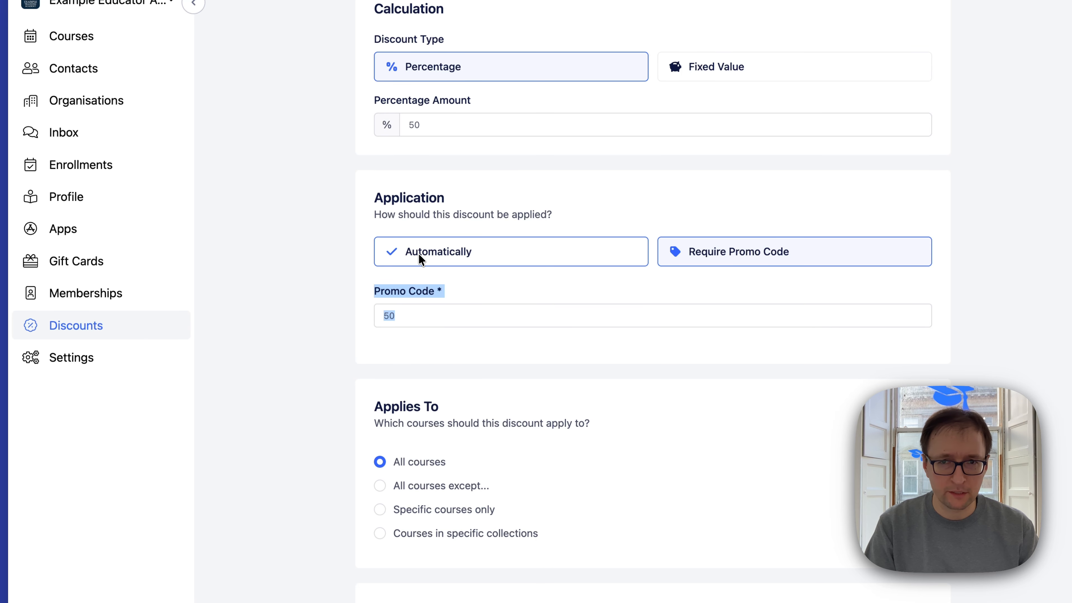
click(510, 263)
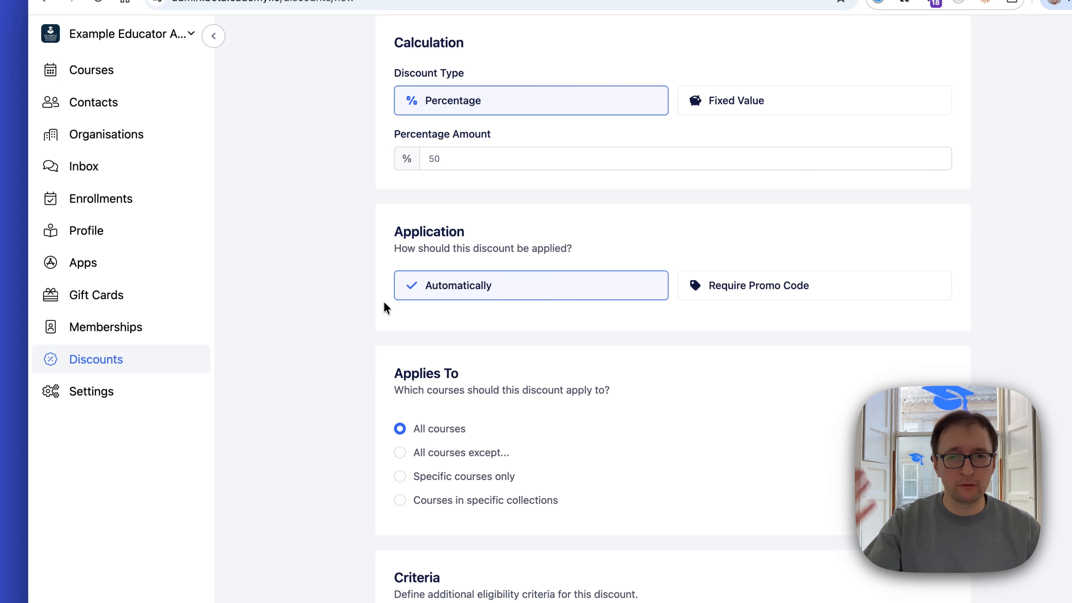
Try applying the discount to all courses except chosen ones, and open the list of courses to exclude
scroll(364, 326, down, 1)
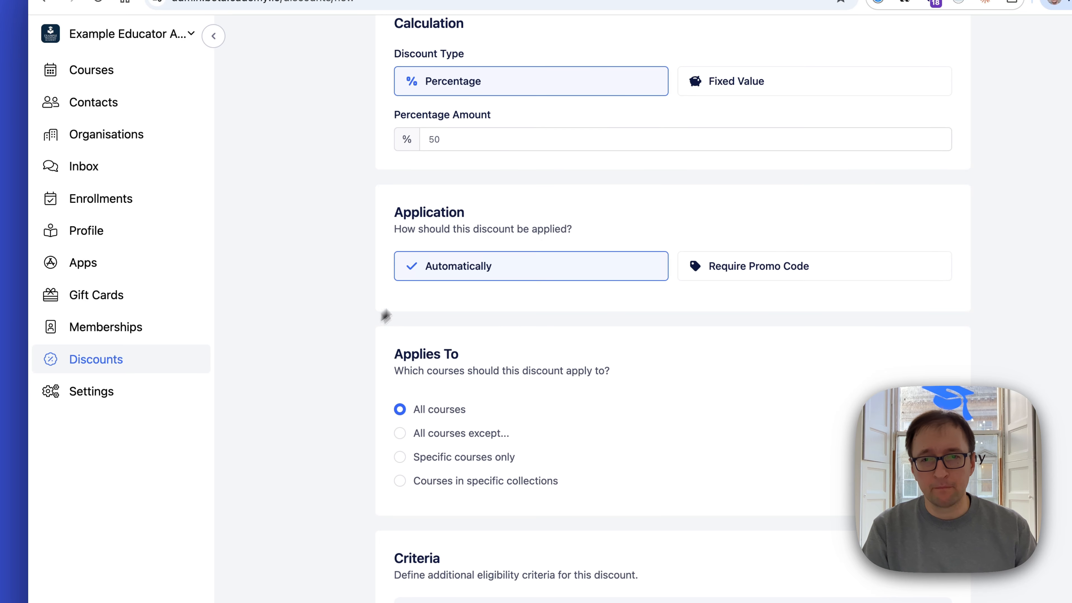
scroll(406, 371, down, 4)
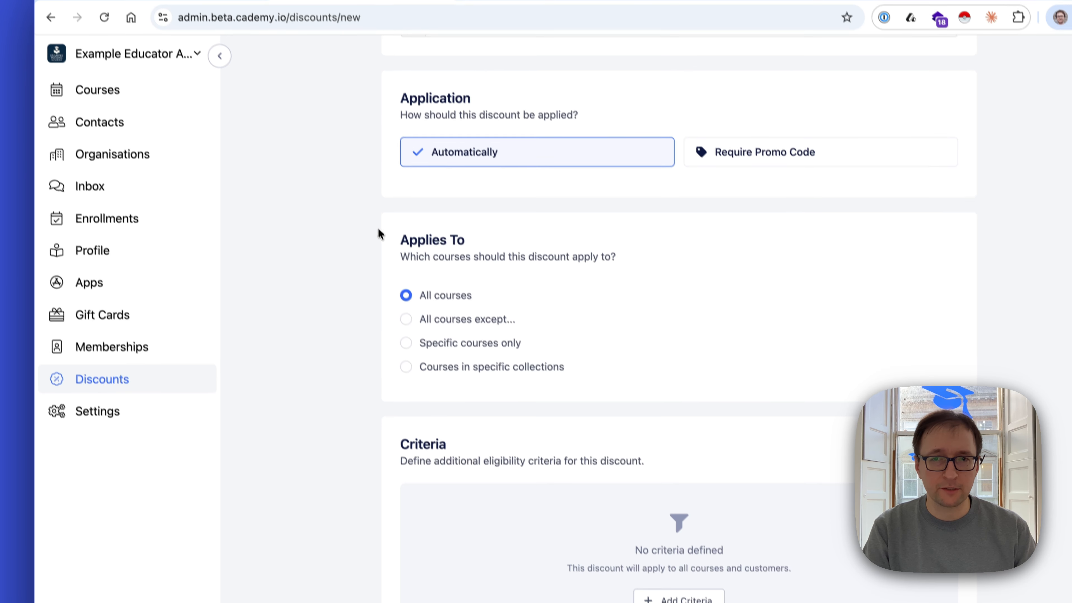
drag(368, 212, 365, 311)
drag(378, 350, 379, 399)
click(380, 398)
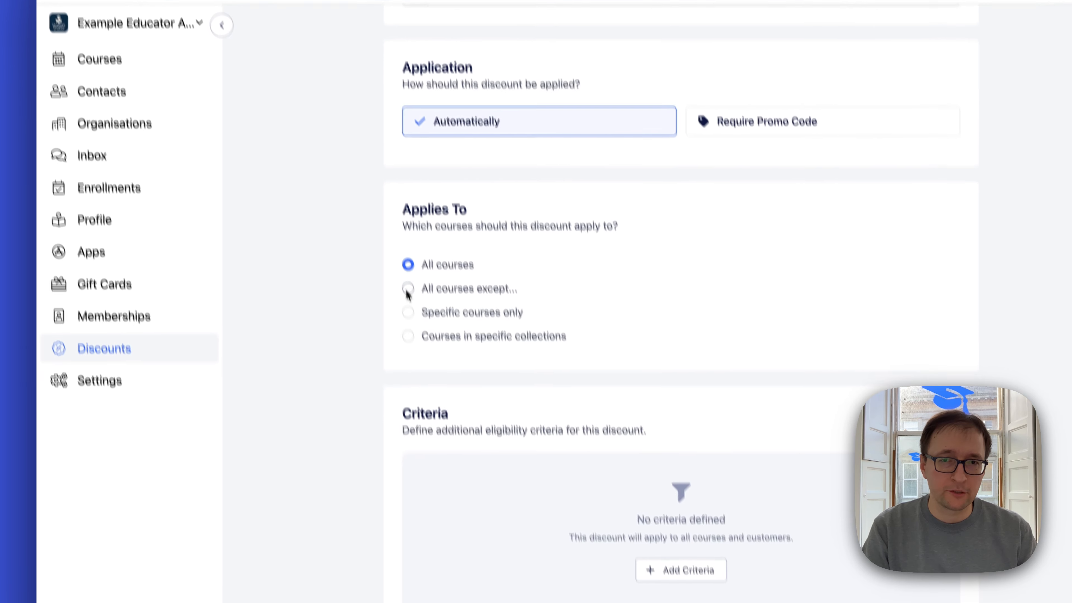
click(408, 291)
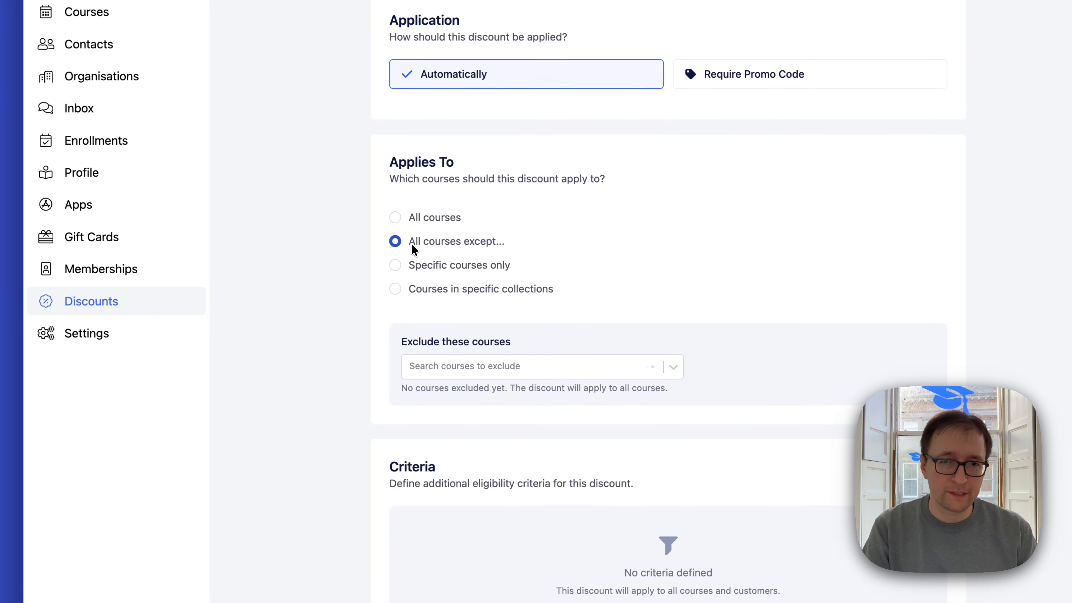
click(445, 370)
click(445, 371)
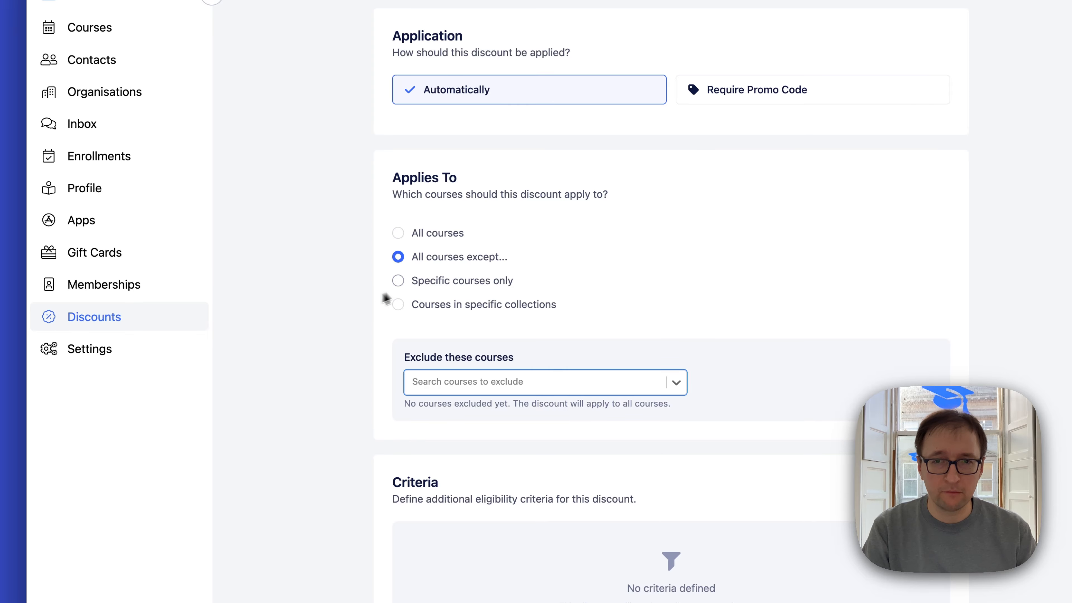
Try limiting the discount to two specific courses: E2E Test - Free Course with Dates and Discounts Example Course
click(413, 282)
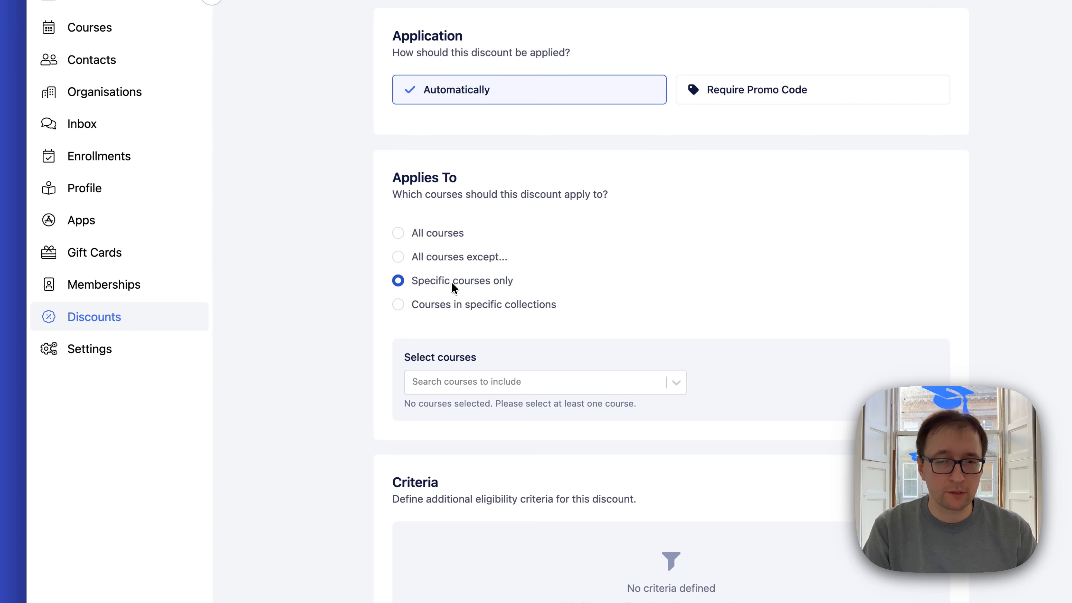
click(456, 386)
click(469, 441)
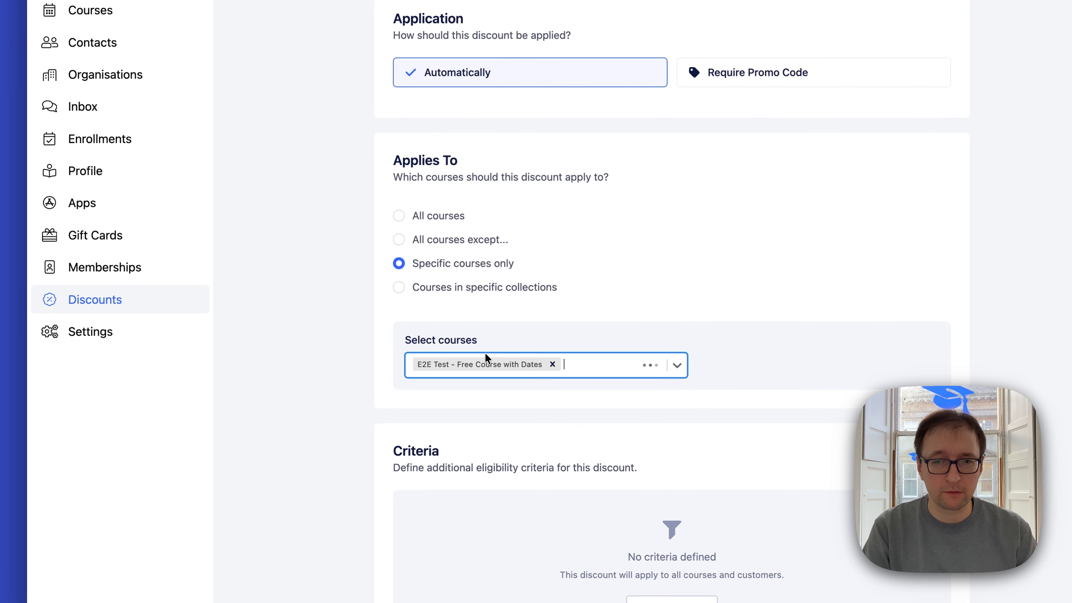
click(483, 365)
click(478, 400)
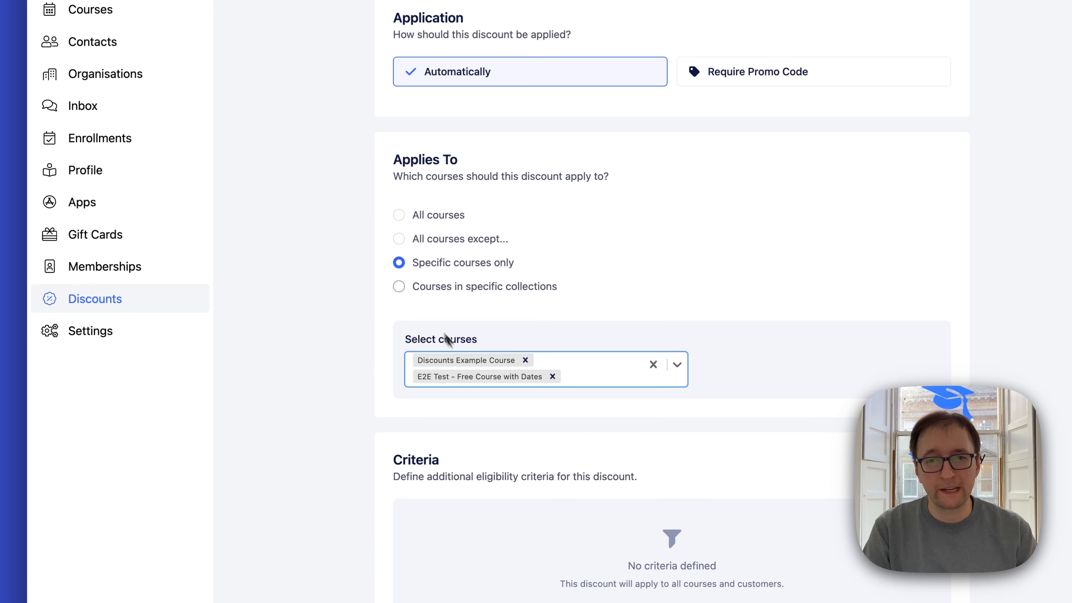
Try limiting the discount to the collections Collection Two, Collection one and Search Test, and set it back to all courses
click(399, 287)
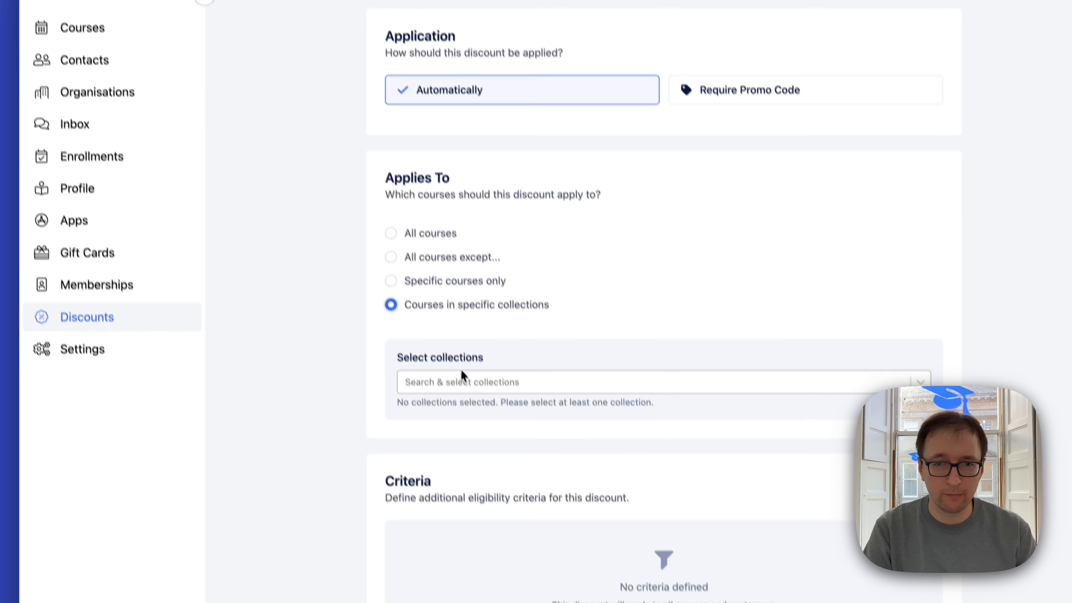
click(446, 389)
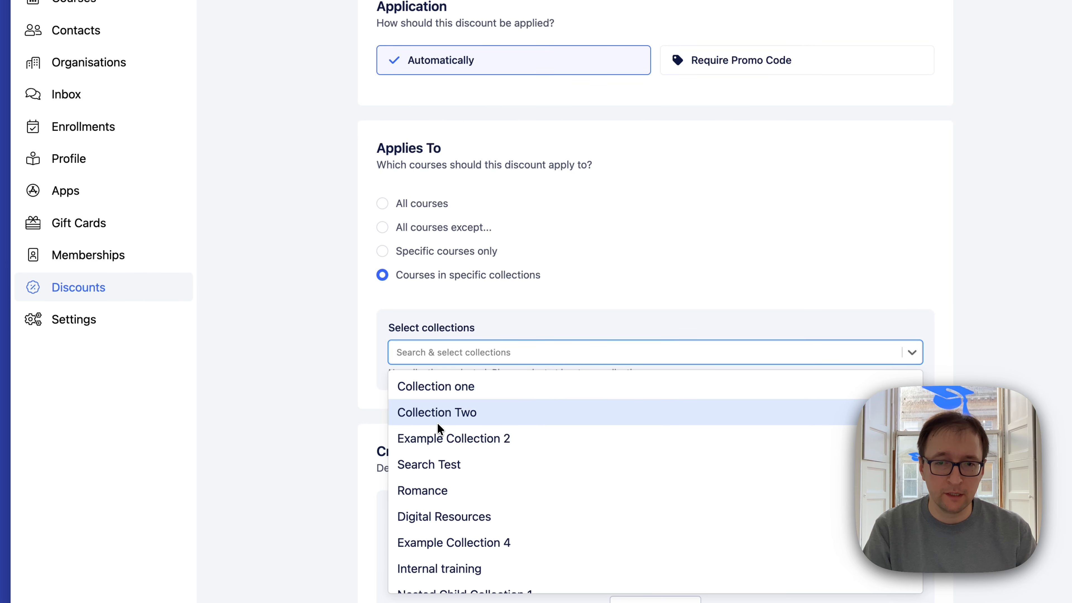
click(445, 450)
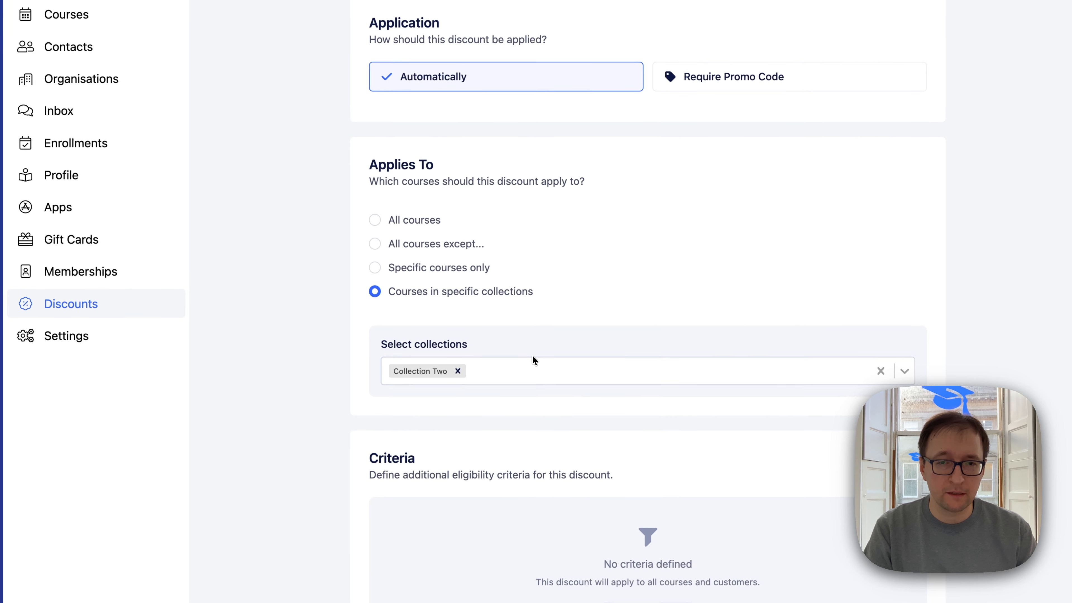
click(535, 354)
click(544, 408)
click(561, 372)
click(566, 433)
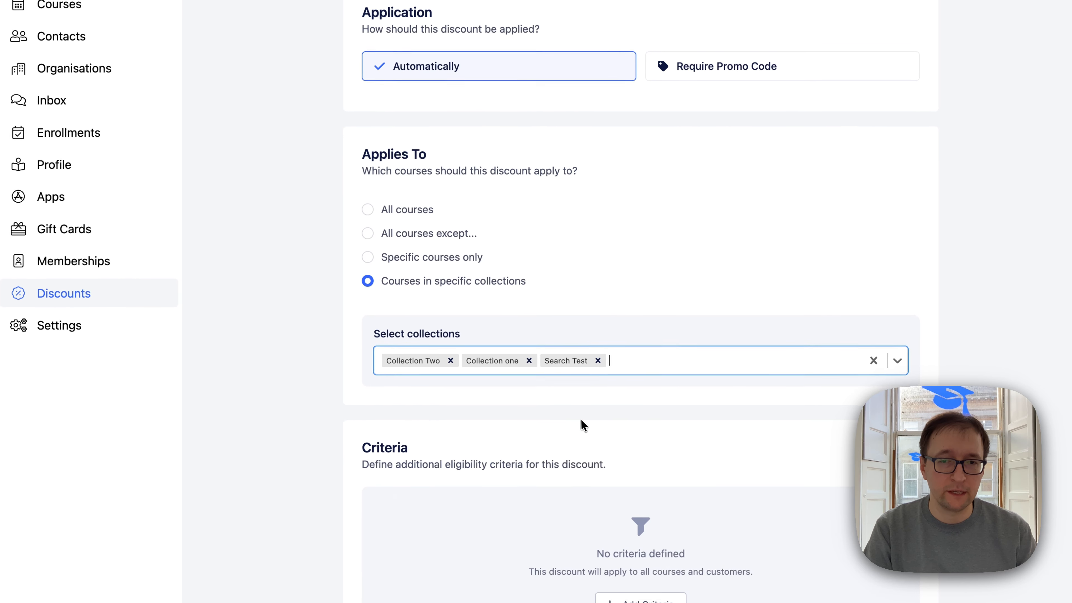
scroll(671, 143, up, 3)
scroll(678, 131, down, 3)
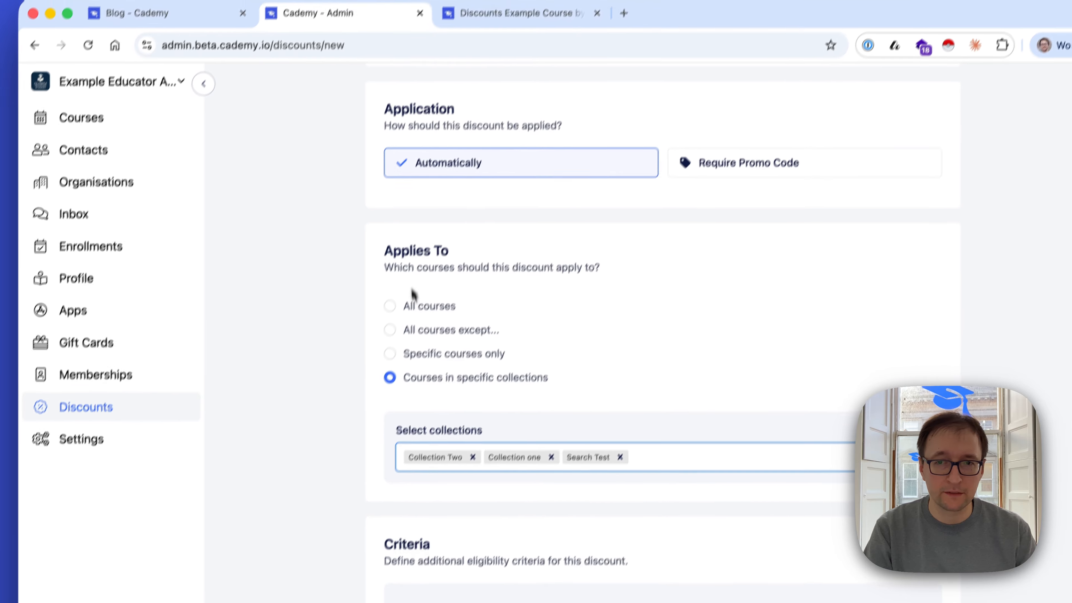
click(414, 306)
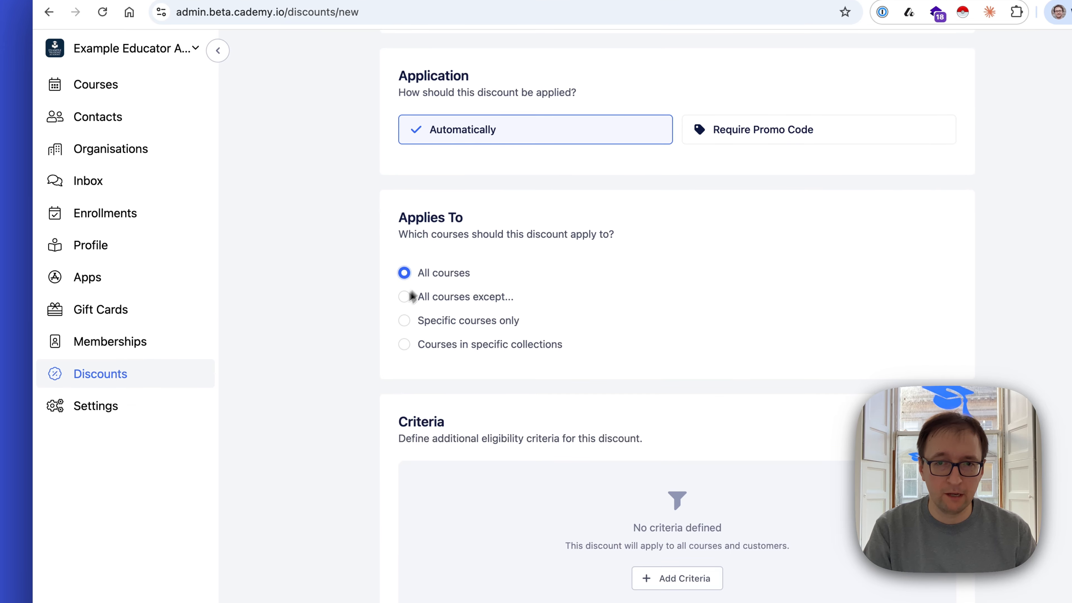
Review the discount form from the basic information and calculation to the course scope, criteria and availability sections
scroll(378, 333, down, 2)
scroll(376, 334, down, 2)
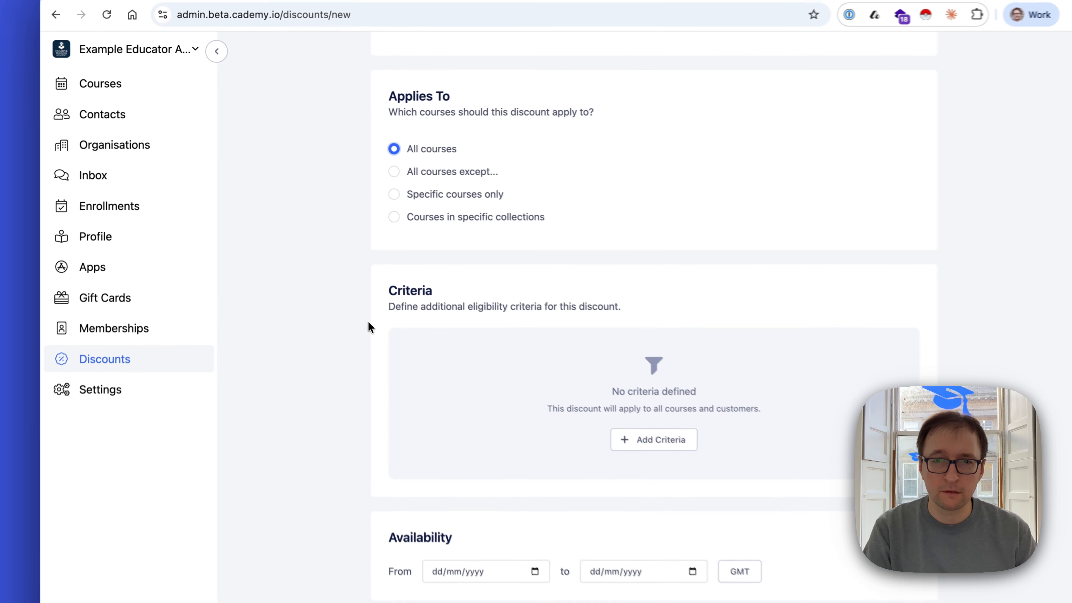
scroll(369, 327, down, 2)
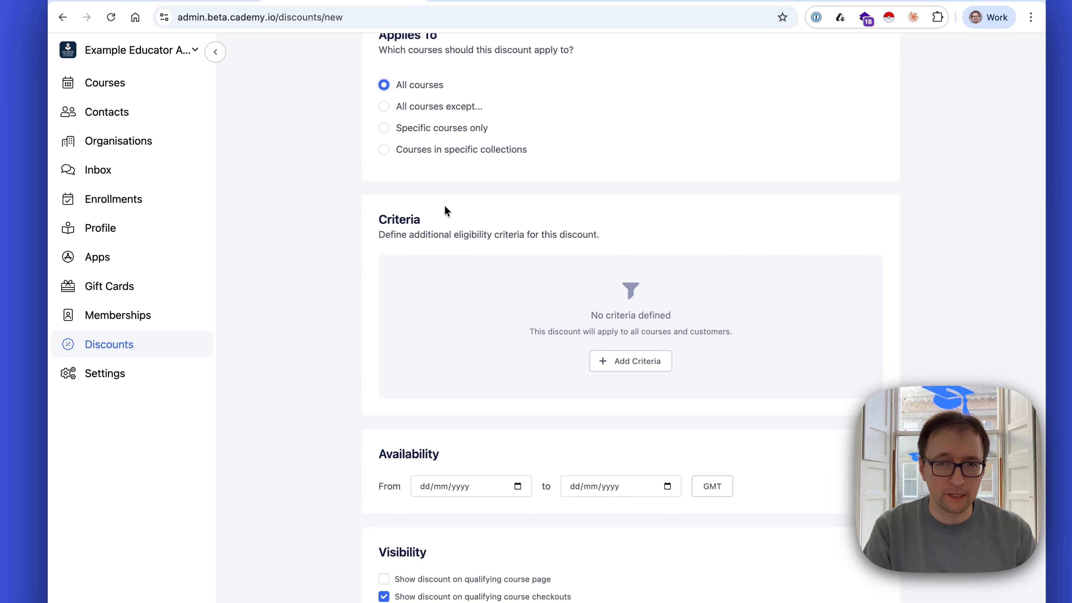
scroll(444, 207, up, 10)
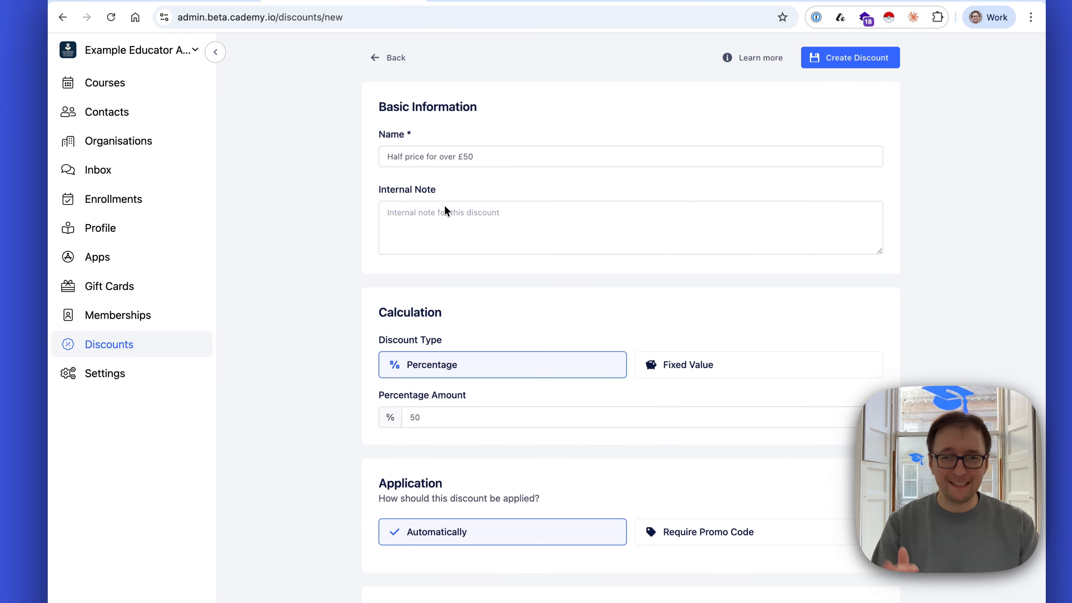
scroll(443, 205, down, 4)
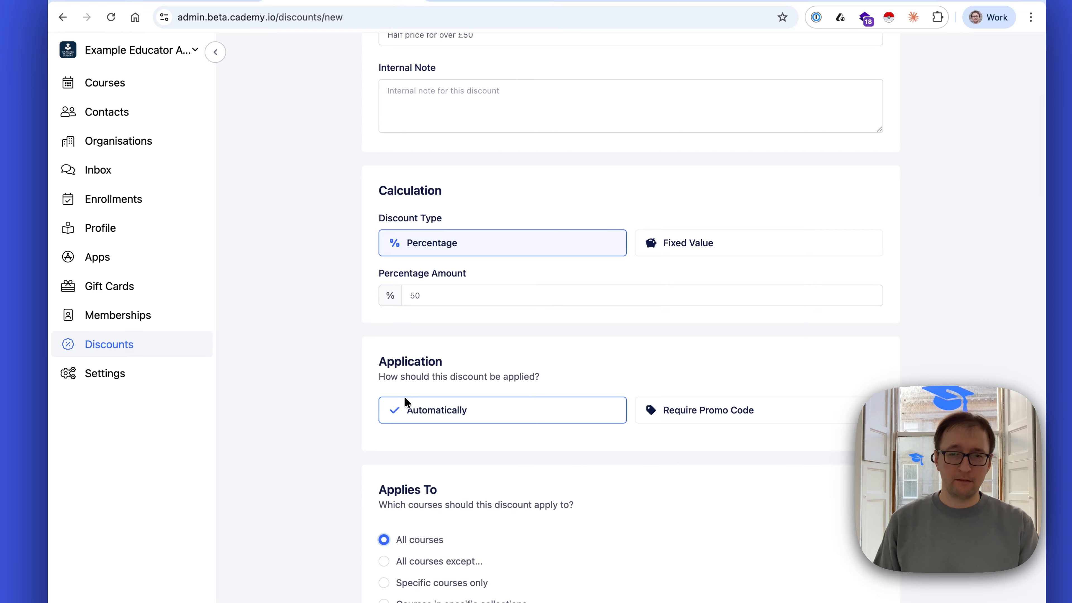
scroll(405, 397, down, 1)
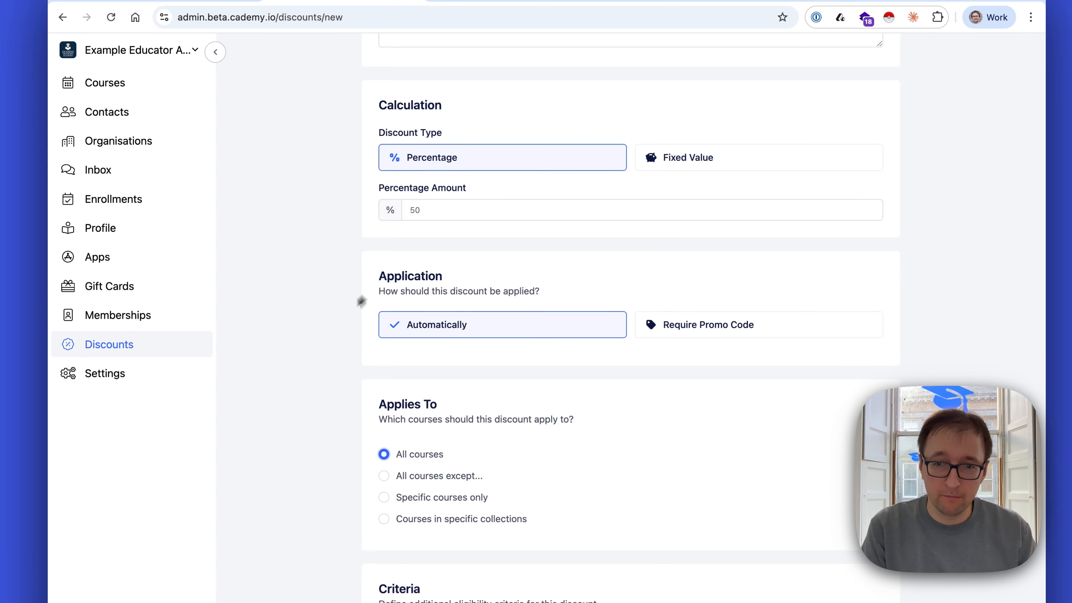
scroll(321, 330, down, 6)
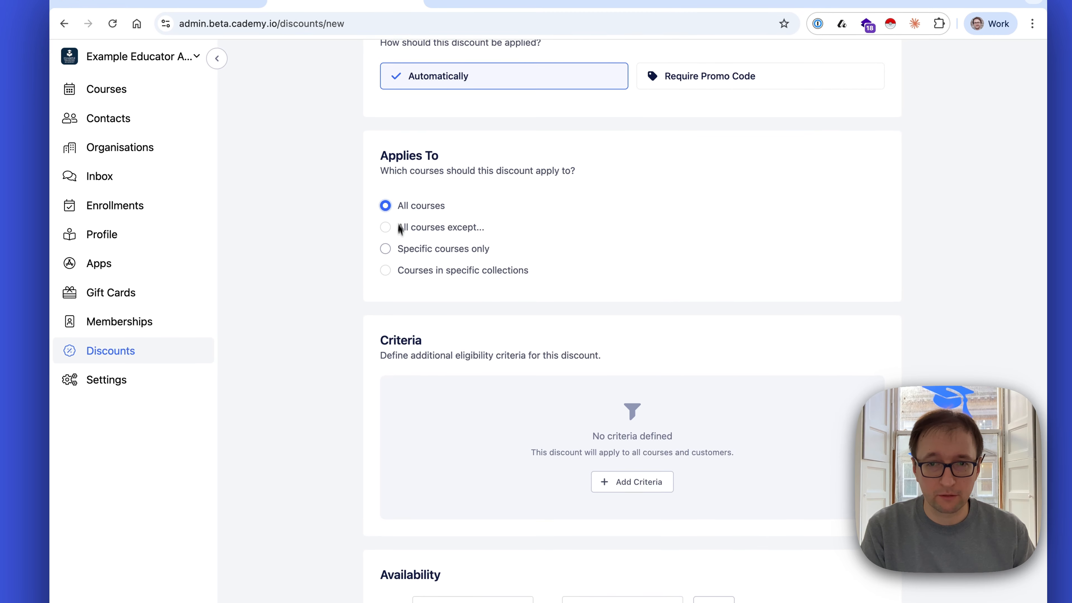
Add a criterion that makes the discount valid when Checkout Total is greater than 50
scroll(399, 294, down, 2)
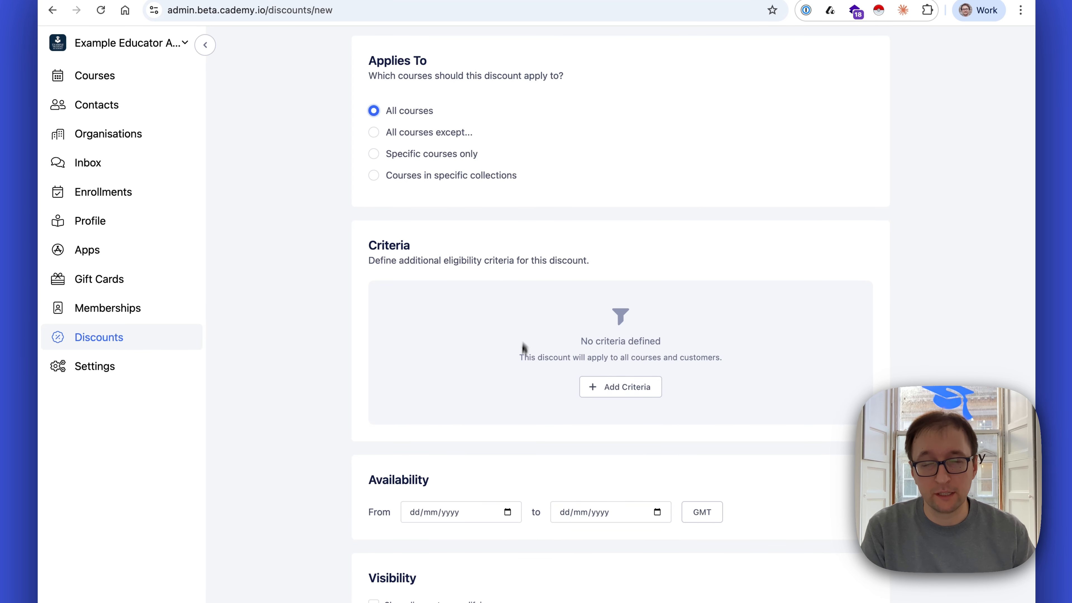
scroll(524, 350, up, 2)
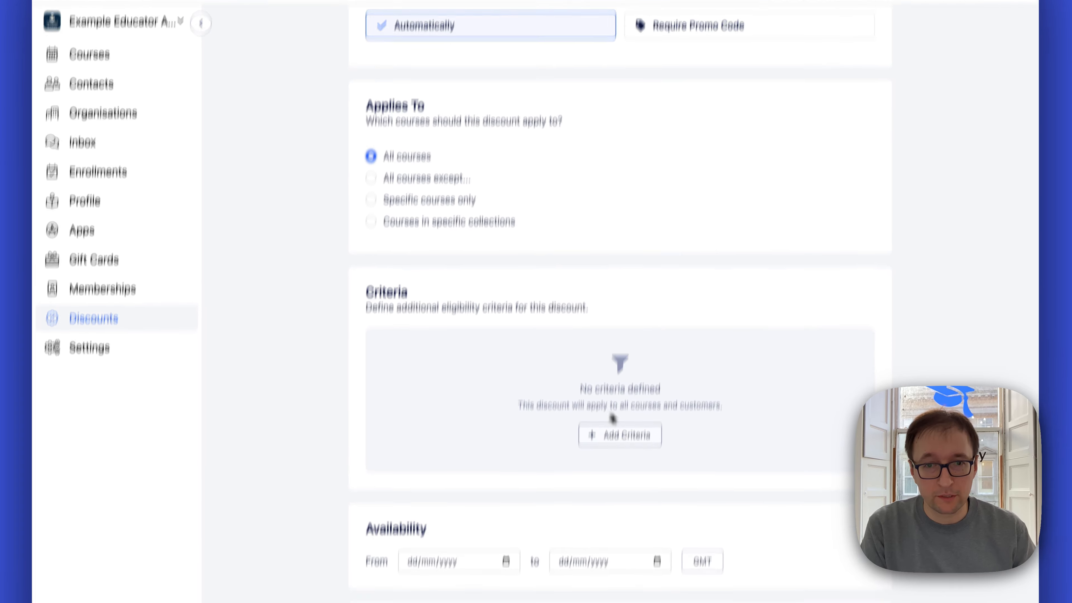
click(620, 517)
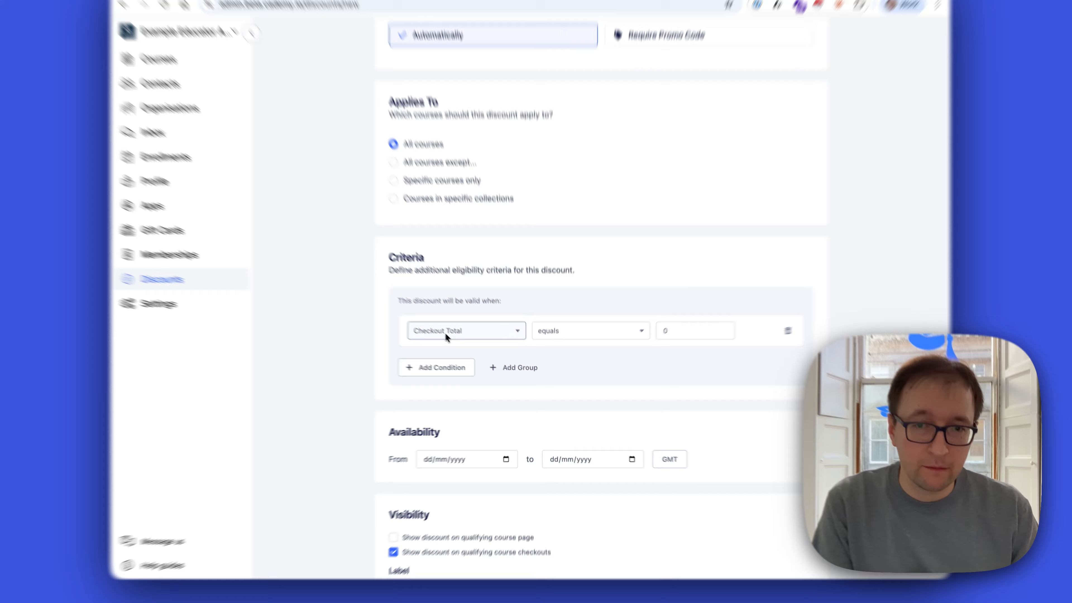
click(445, 332)
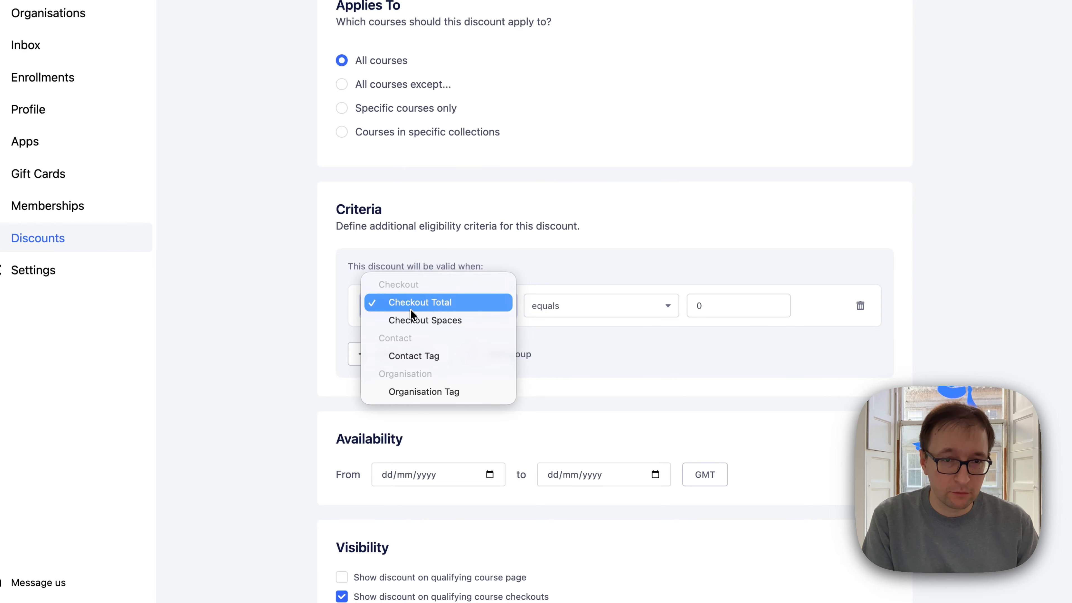
click(410, 311)
click(539, 310)
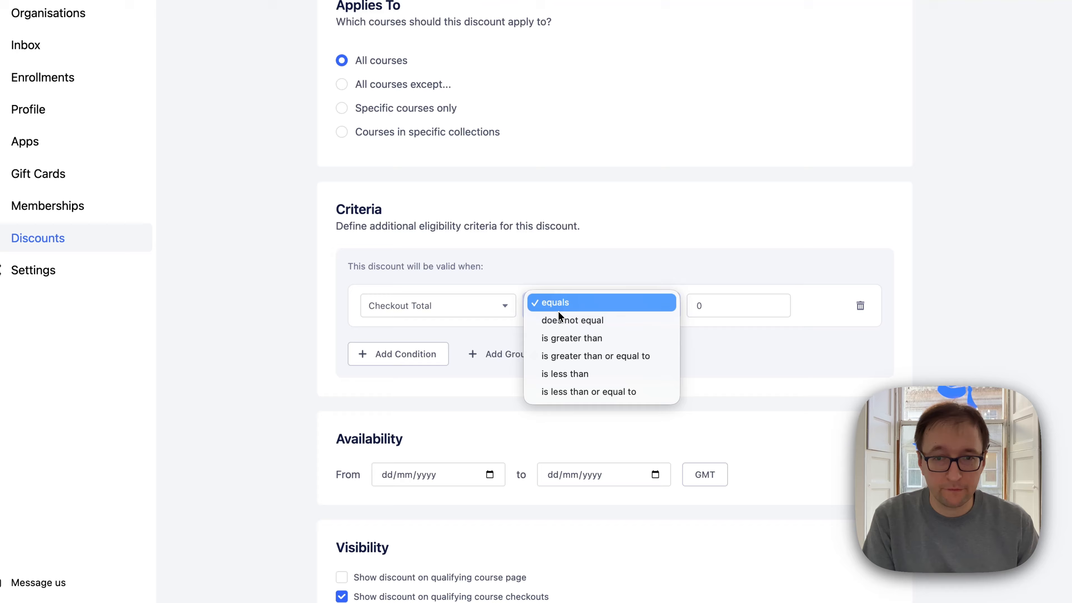
click(575, 334)
click(739, 303)
text(50)
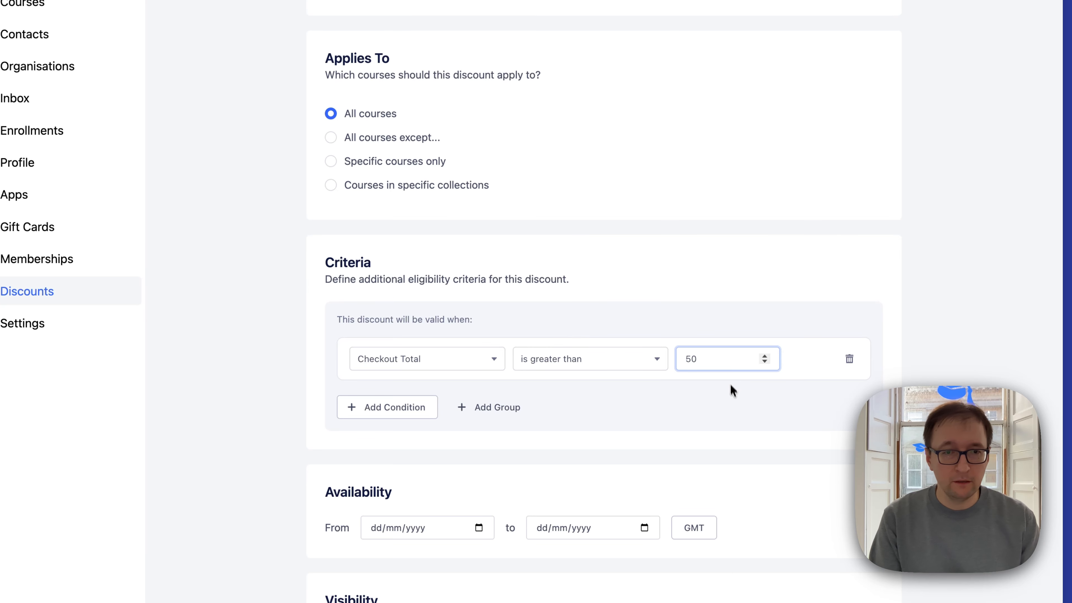
click(731, 385)
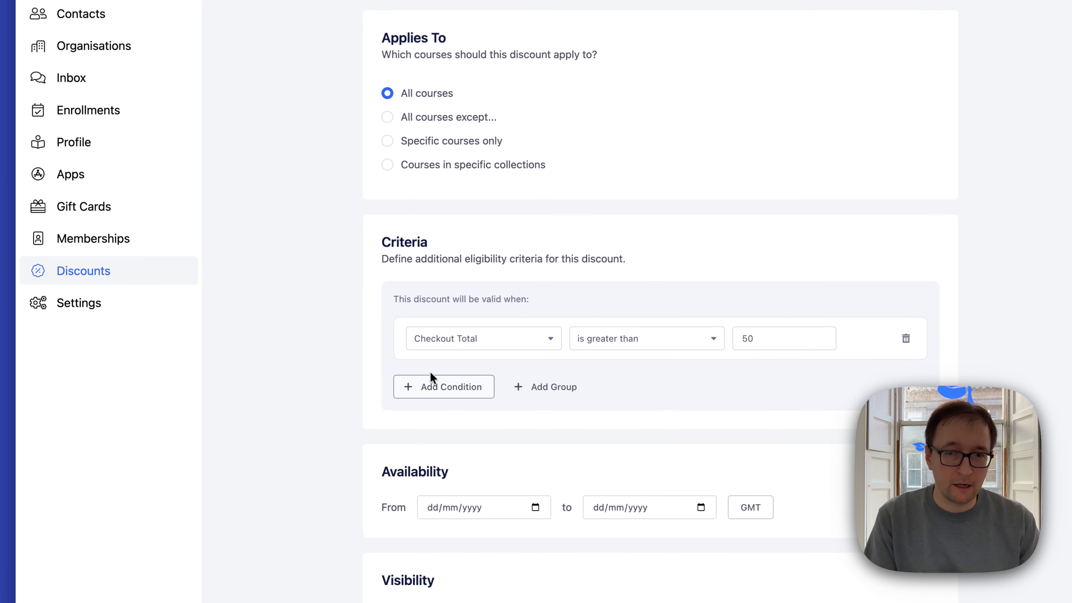
Try making the discount valid when Organisation Tag is any of Member Org
click(458, 345)
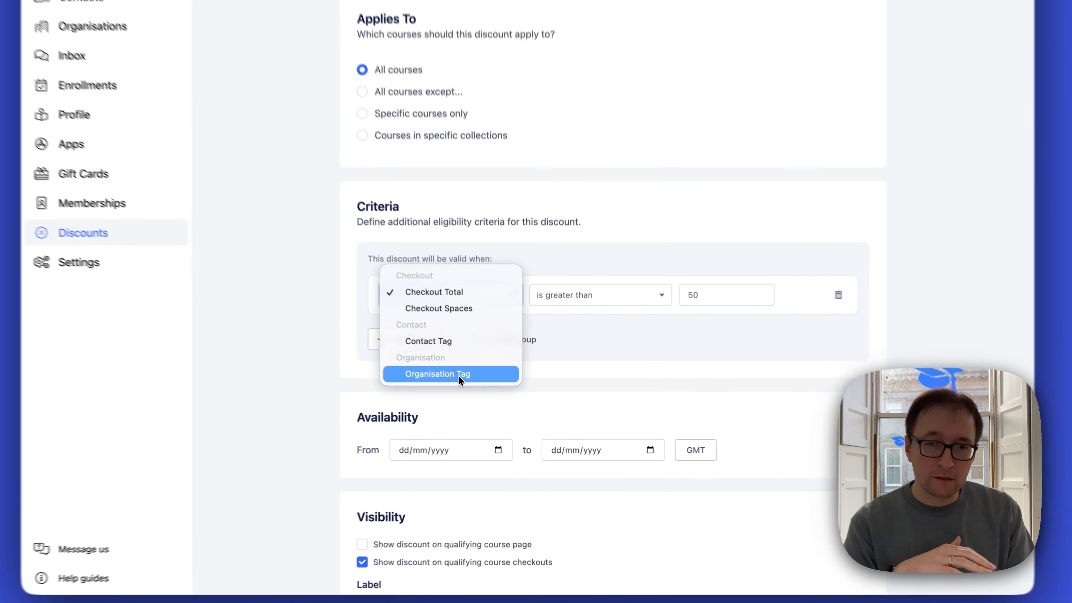
click(477, 399)
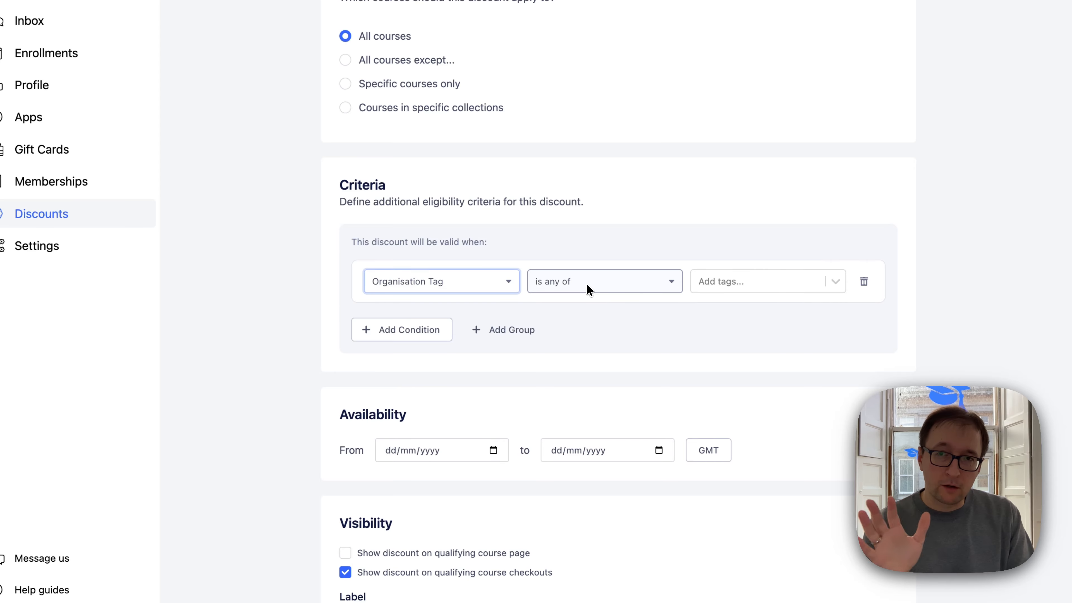
click(705, 295)
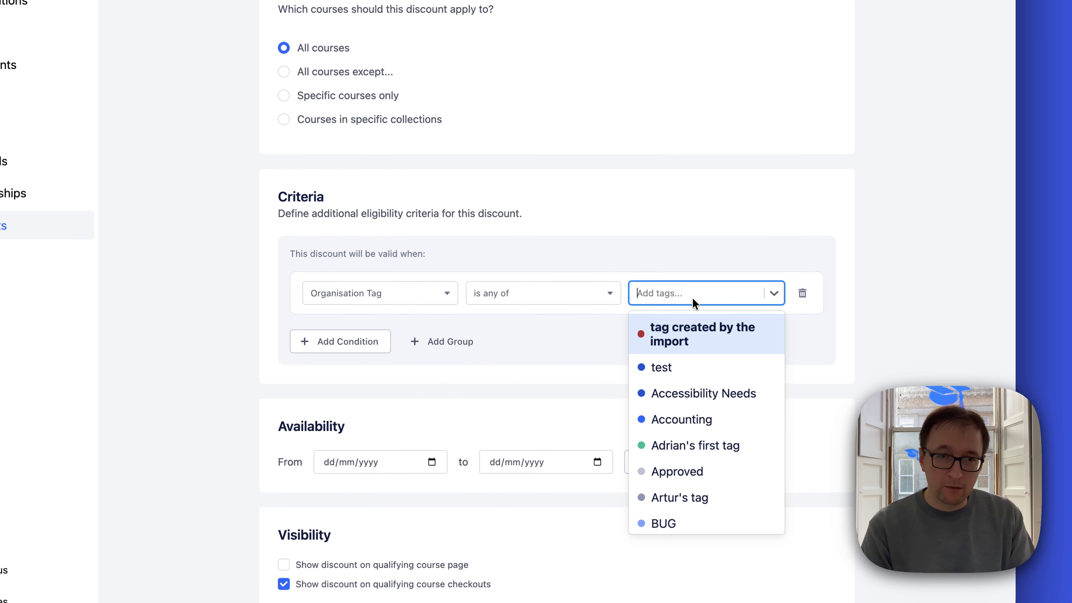
text(member)
key(Down)
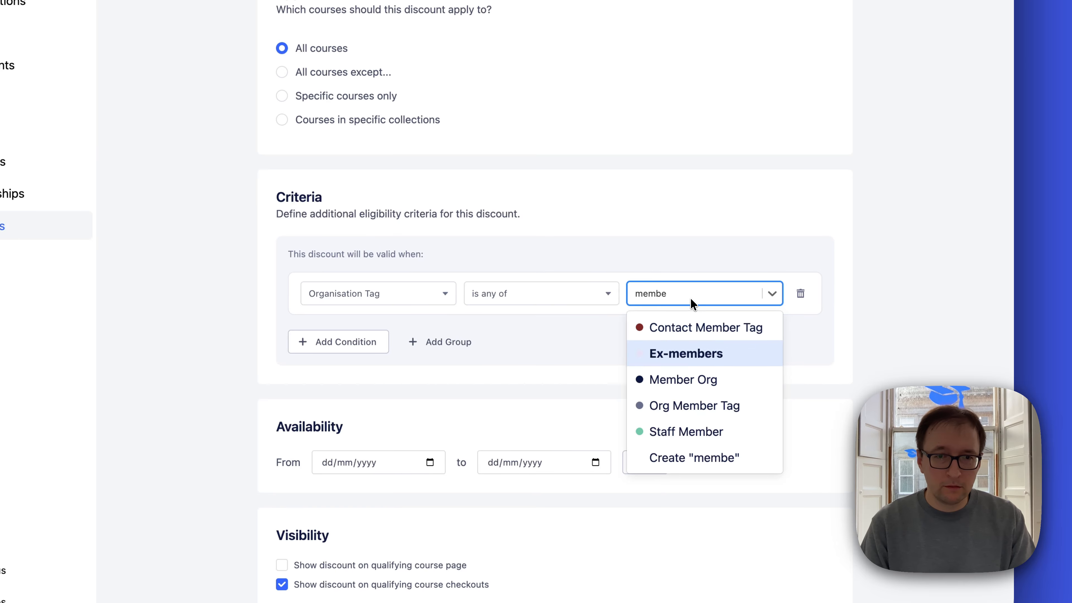
key(Down)
key(Return)
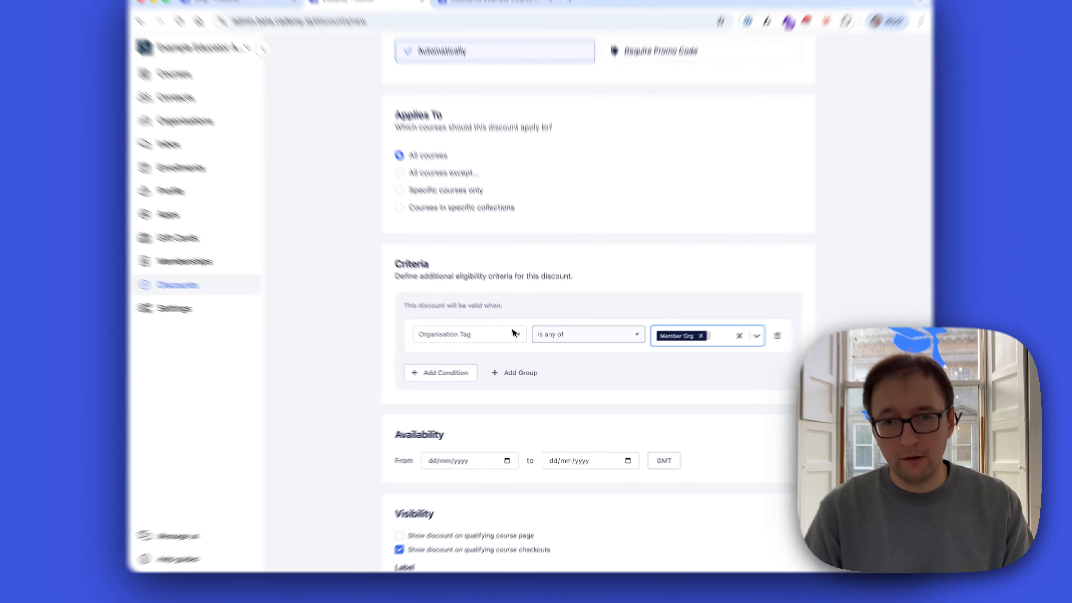
Set the condition back to Checkout Total is greater than 50
click(519, 347)
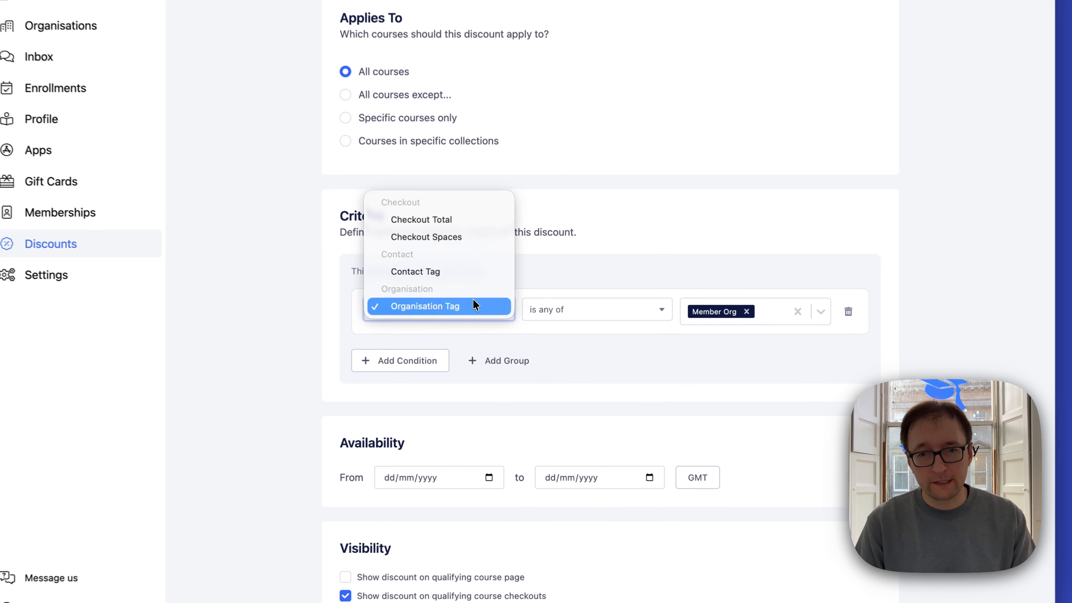
click(435, 216)
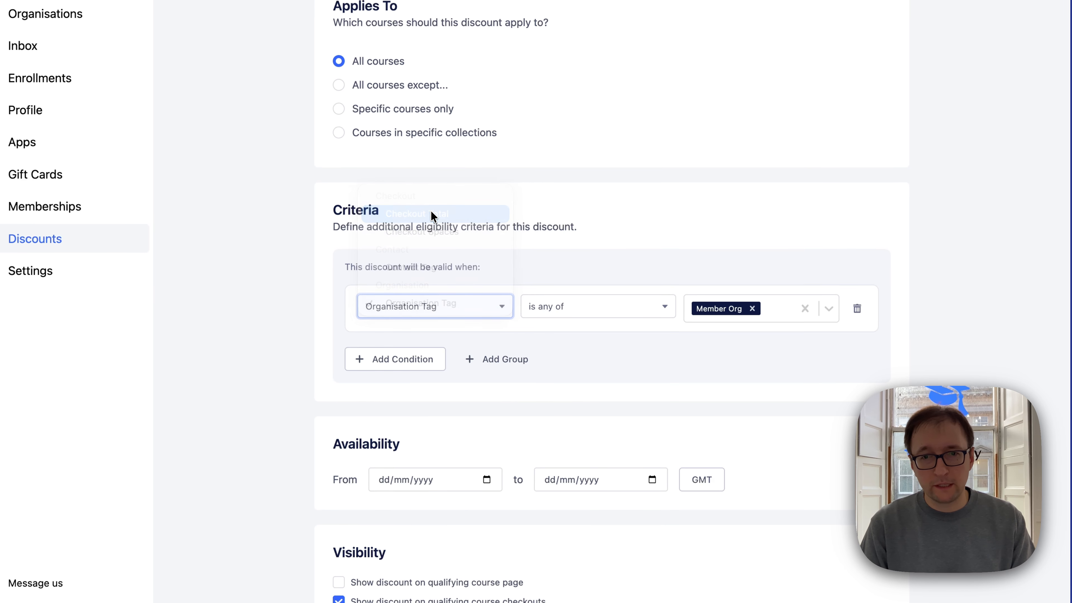
click(622, 308)
click(616, 338)
key(Tab)
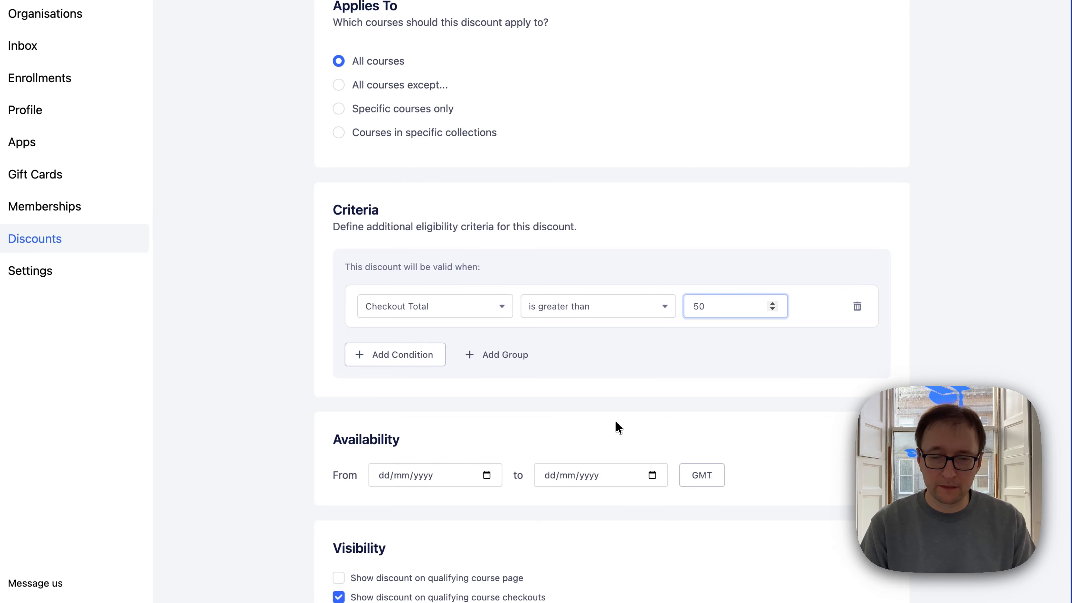
Enable showing the discount on the qualifying course page in the visibility settings
scroll(616, 431, down, 3)
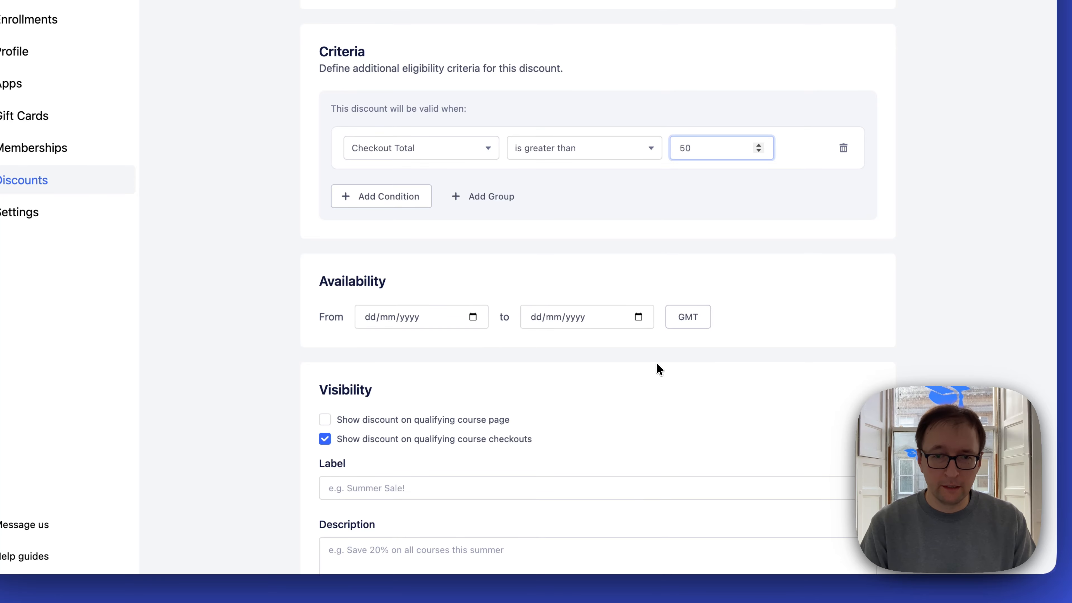
scroll(657, 369, down, 3)
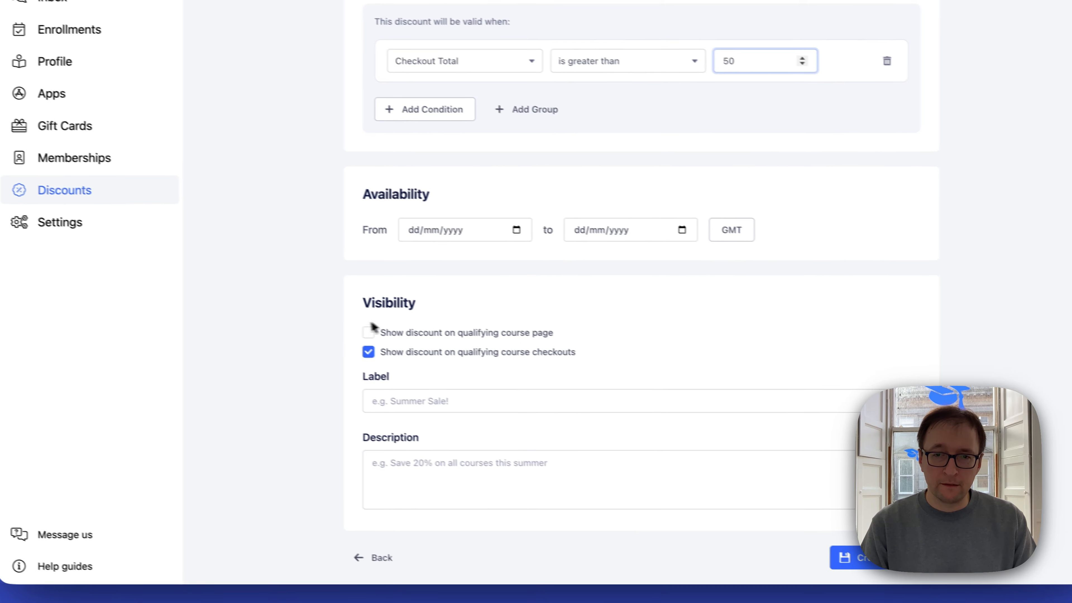
click(391, 339)
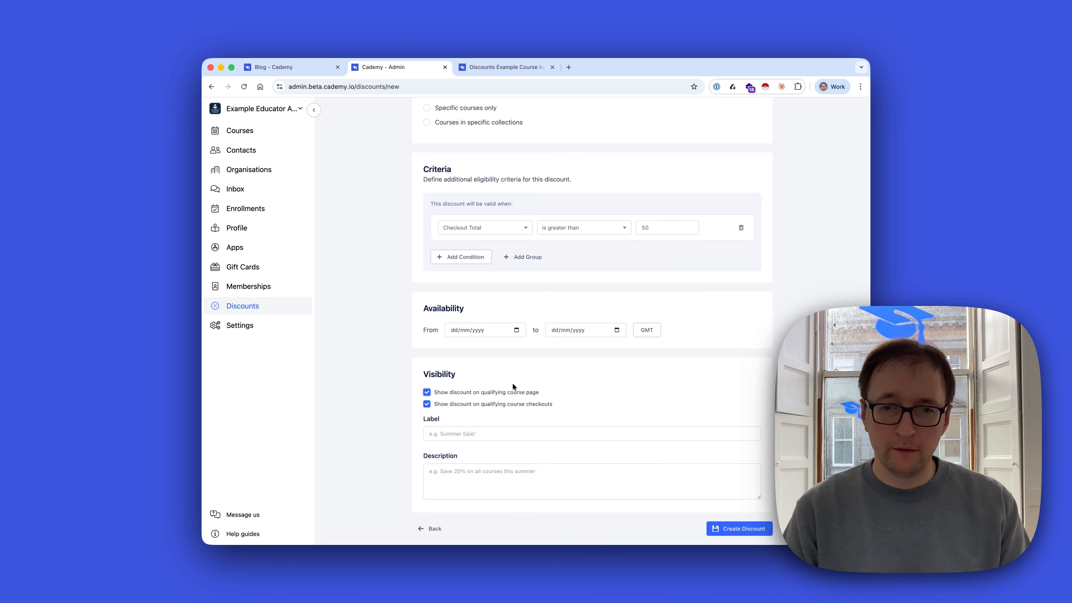
Enter the discount's label as "Half price when you spend £50 or more"
click(470, 433)
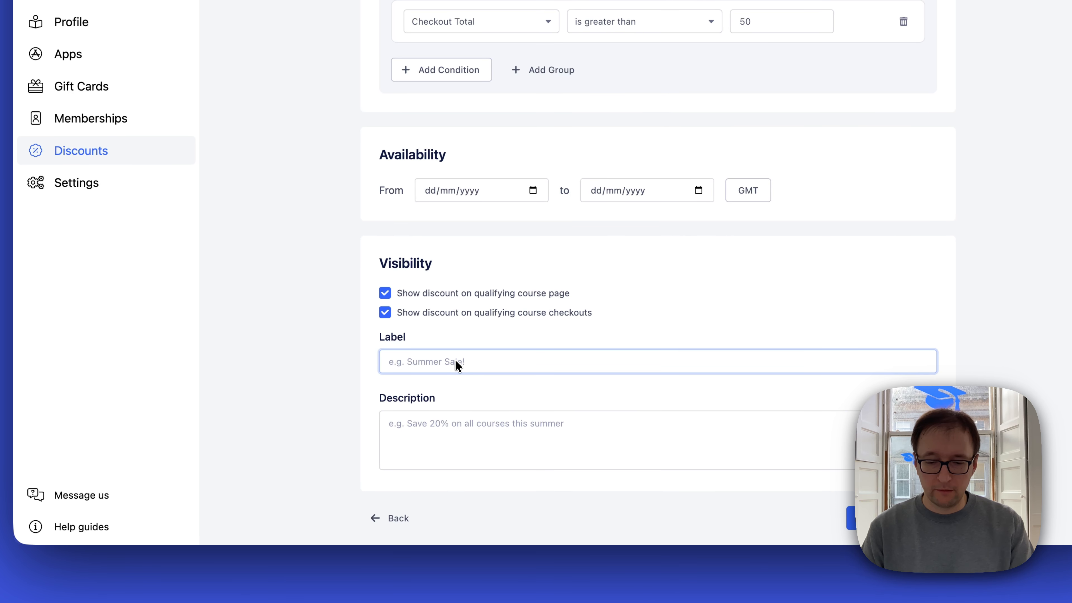
text(Half price )
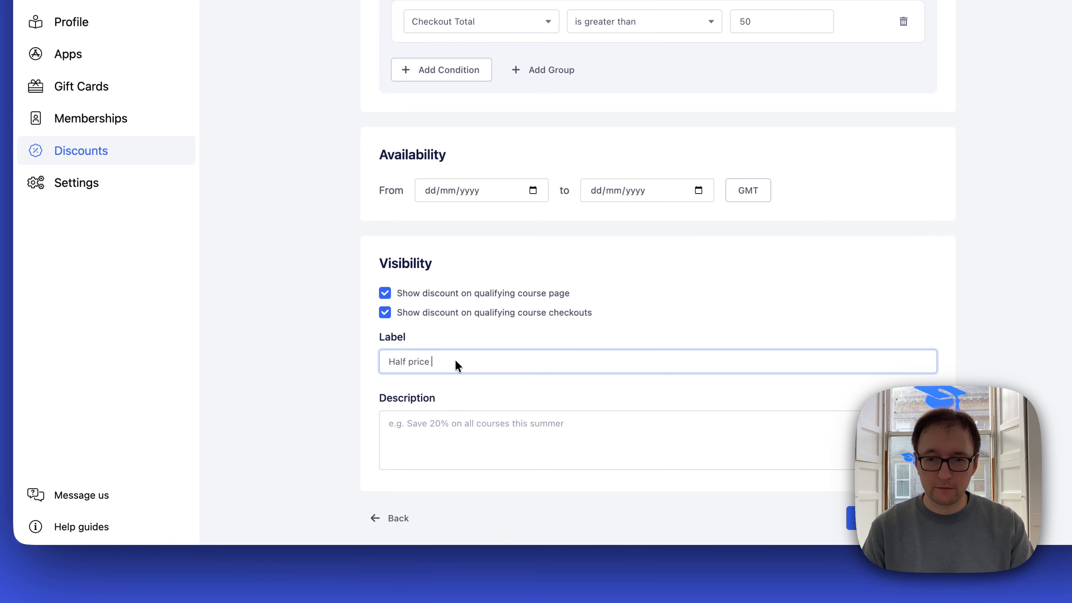
text(when you buy)
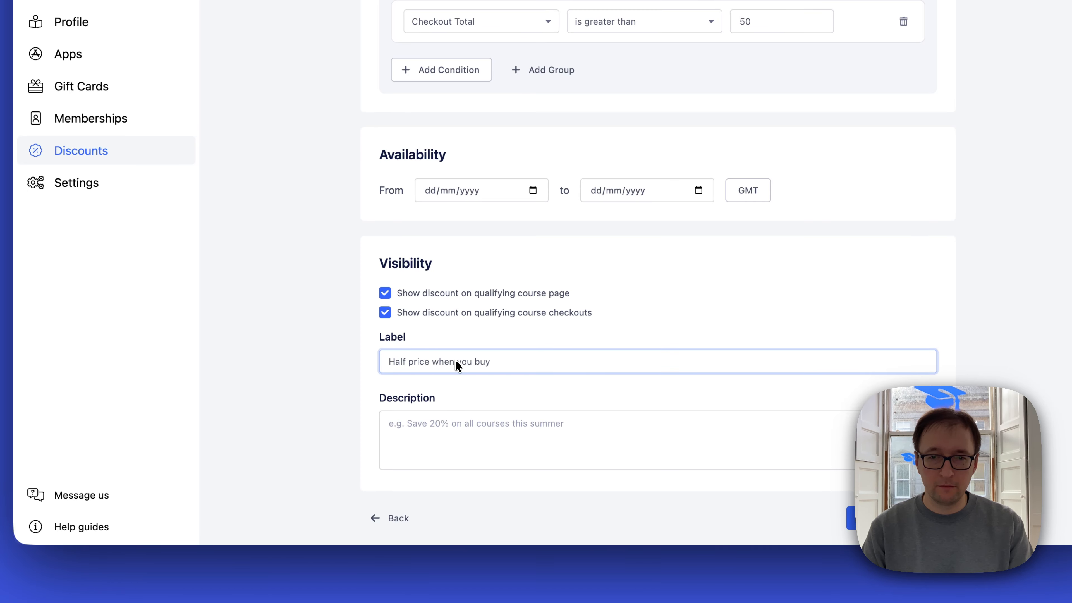
text( £50 or more)
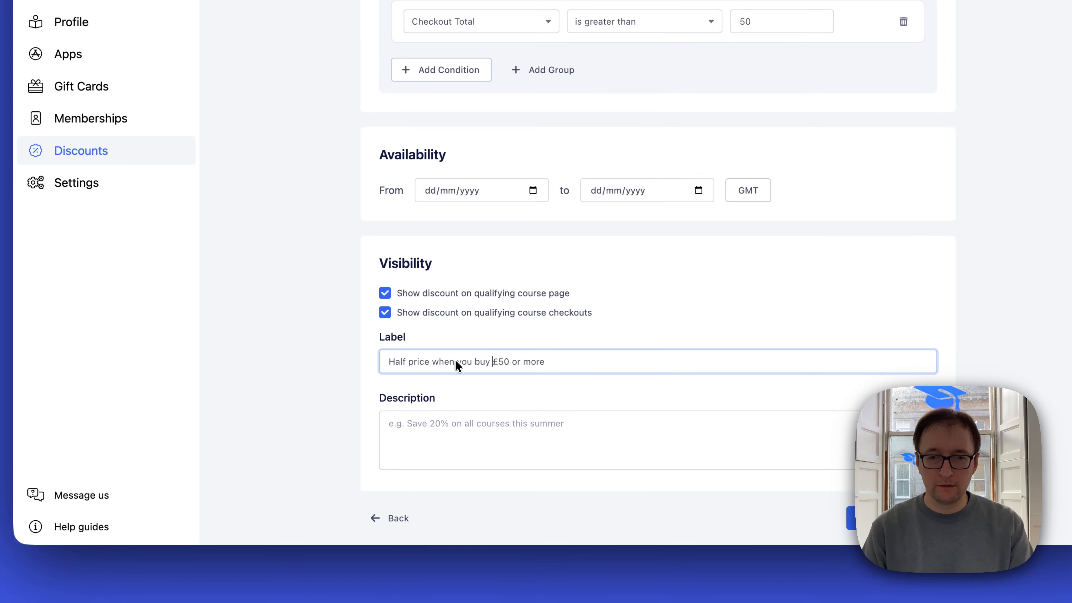
key(BackSpace)
key(BackSpace)
key(BackSpace)
text(spend)
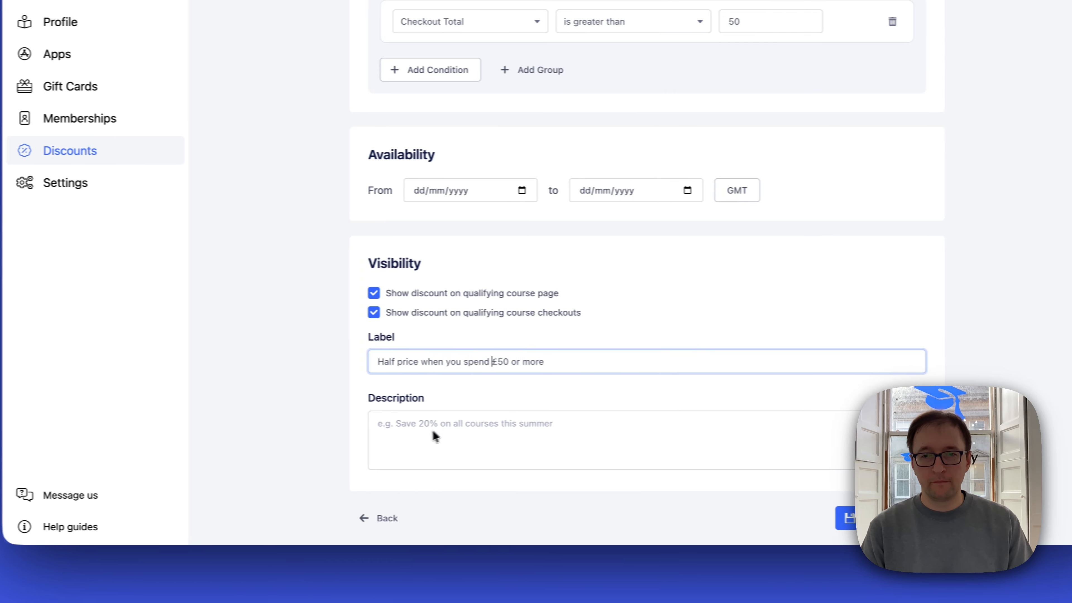
Paste the prepared text from the clipboard history as the discount's description and create the discount
click(443, 437)
key(alt+super+c)
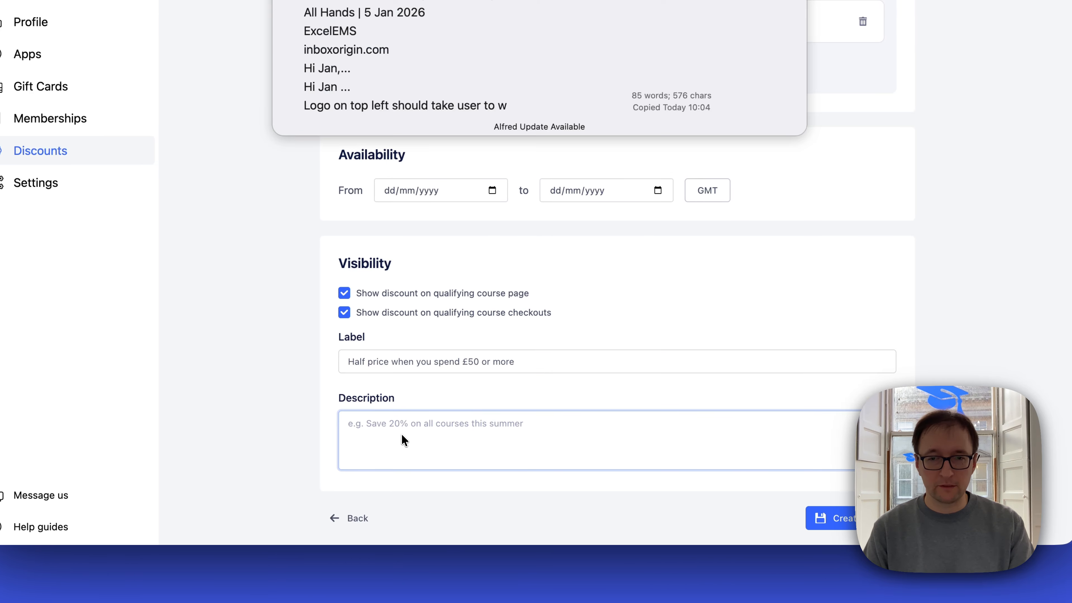
key(Return)
click(827, 517)
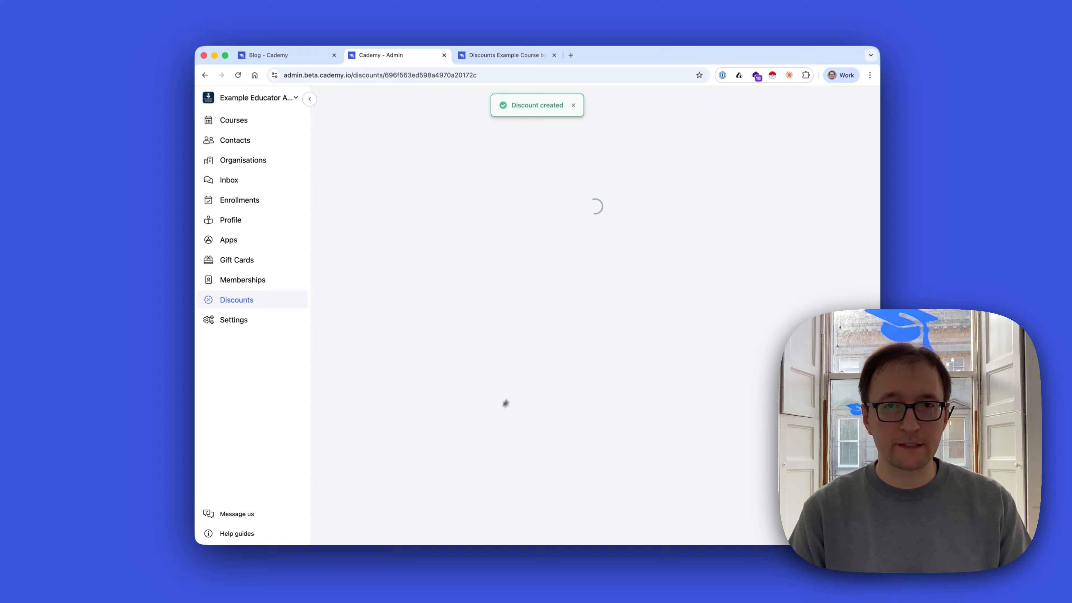
Open the public page of Discounts Example Course and check the discounts listed there
click(518, 59)
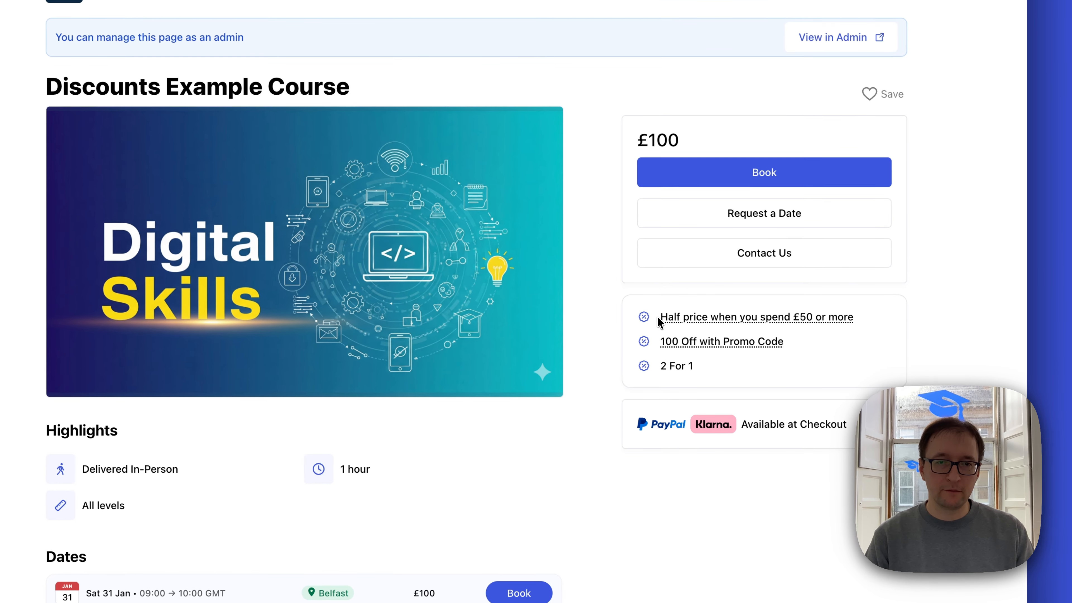
triple_click(693, 324)
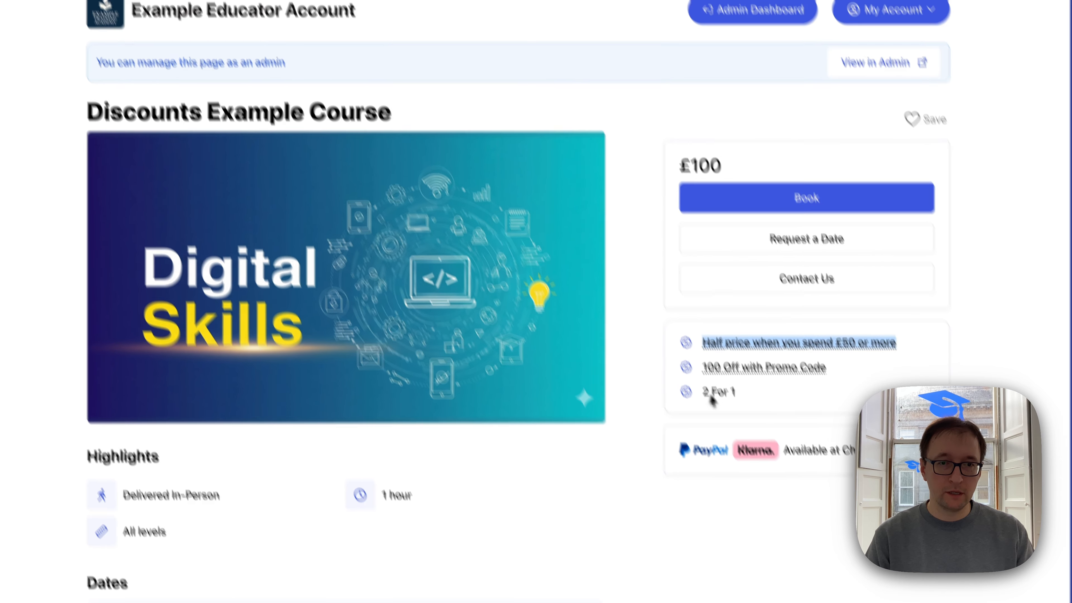
drag(712, 399, 704, 343)
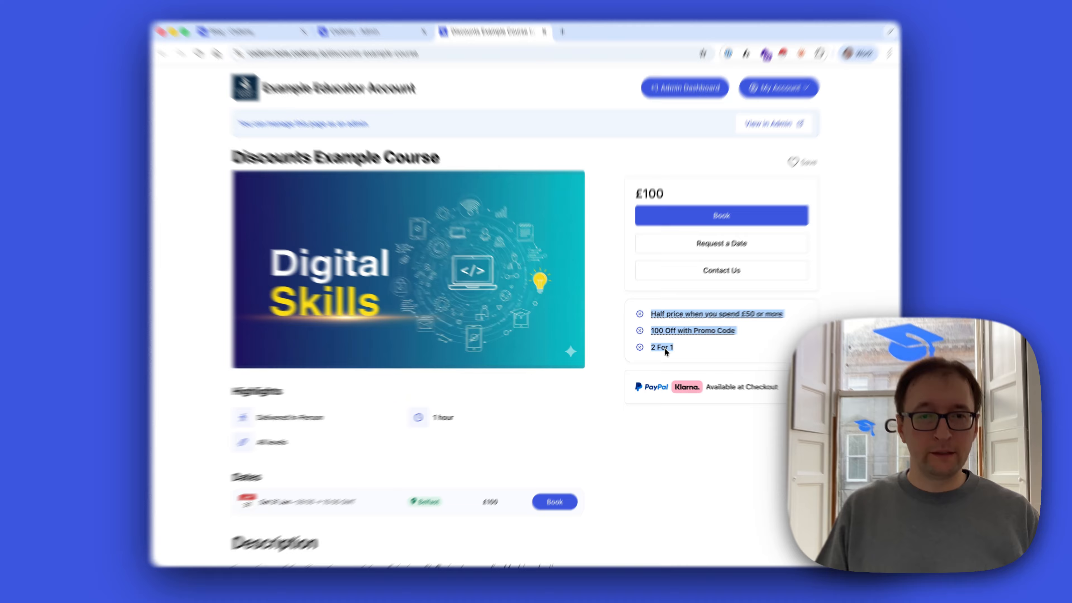
click(657, 357)
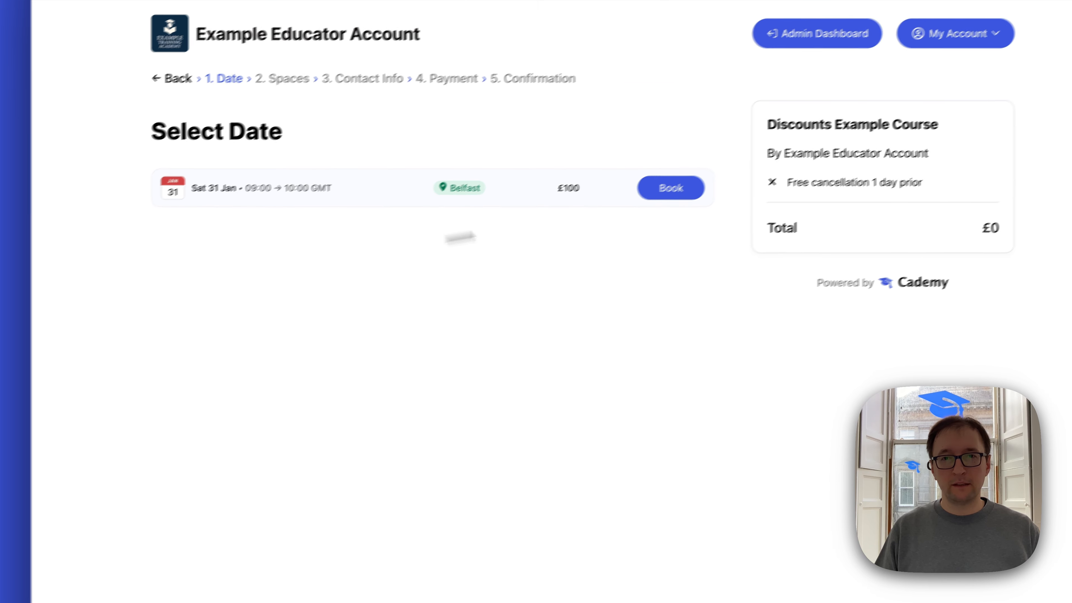
Book the Sat 31 Jan Belfast date with one General Admission space and continue to the contact details
click(676, 192)
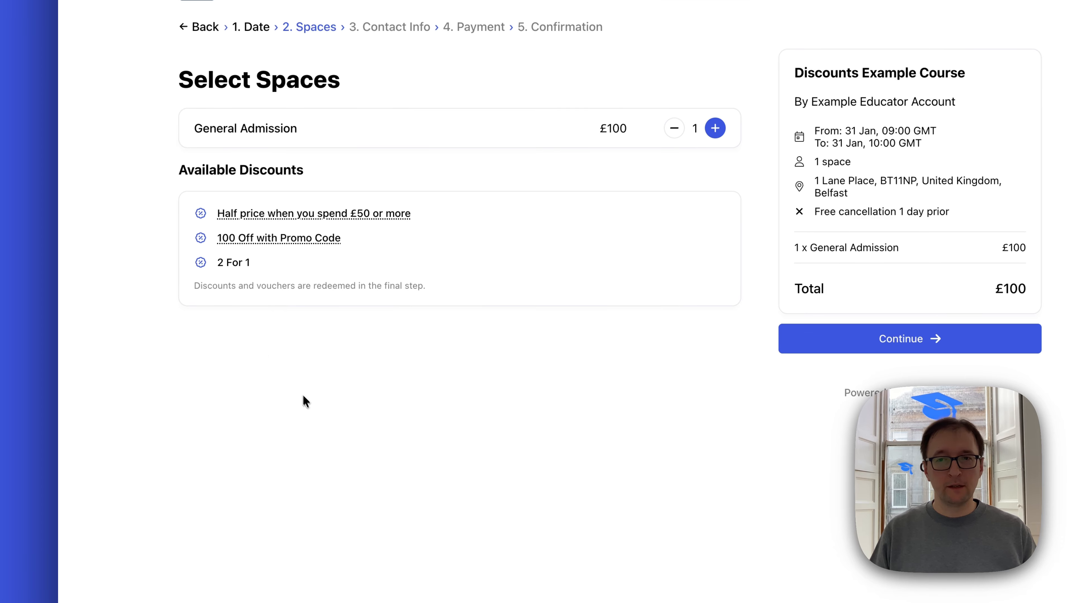
drag(216, 287, 410, 289)
click(370, 343)
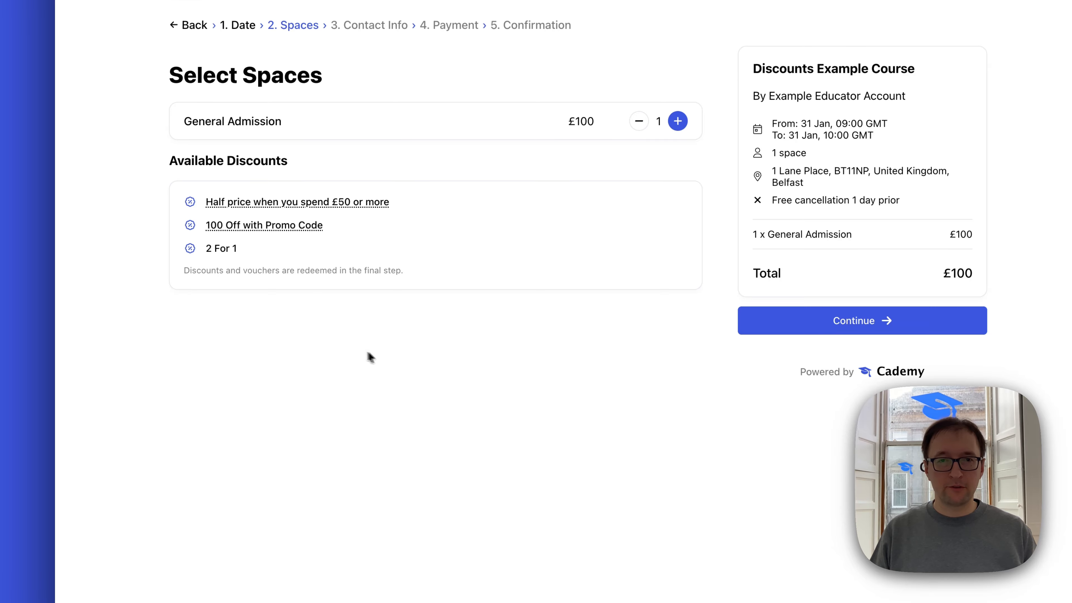
click(748, 324)
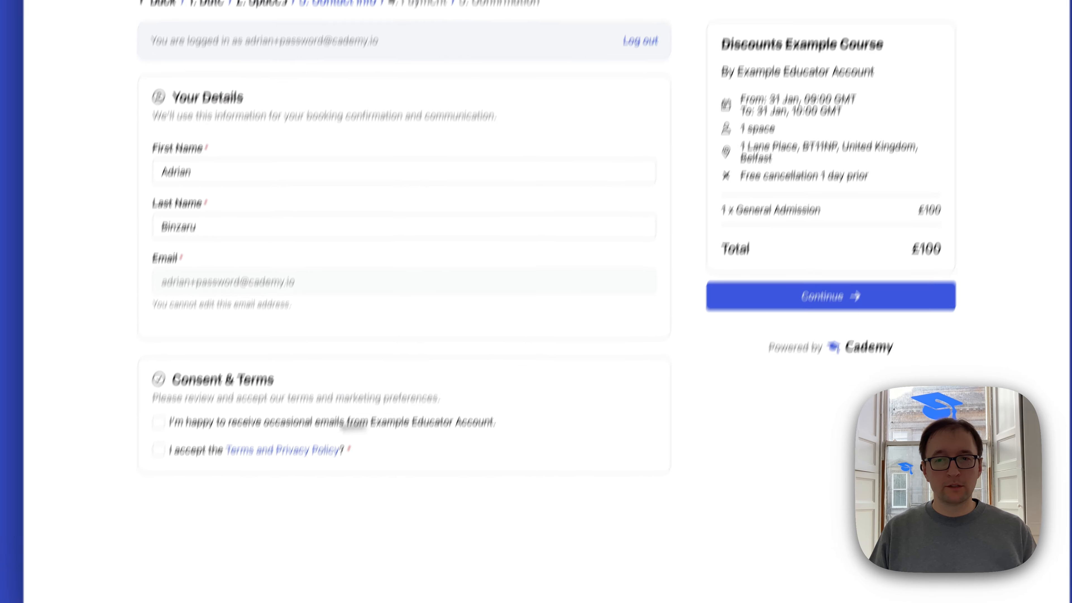
Accept the occasional emails and the terms, and continue to payment to check the automatically applied discount
click(137, 491)
click(188, 376)
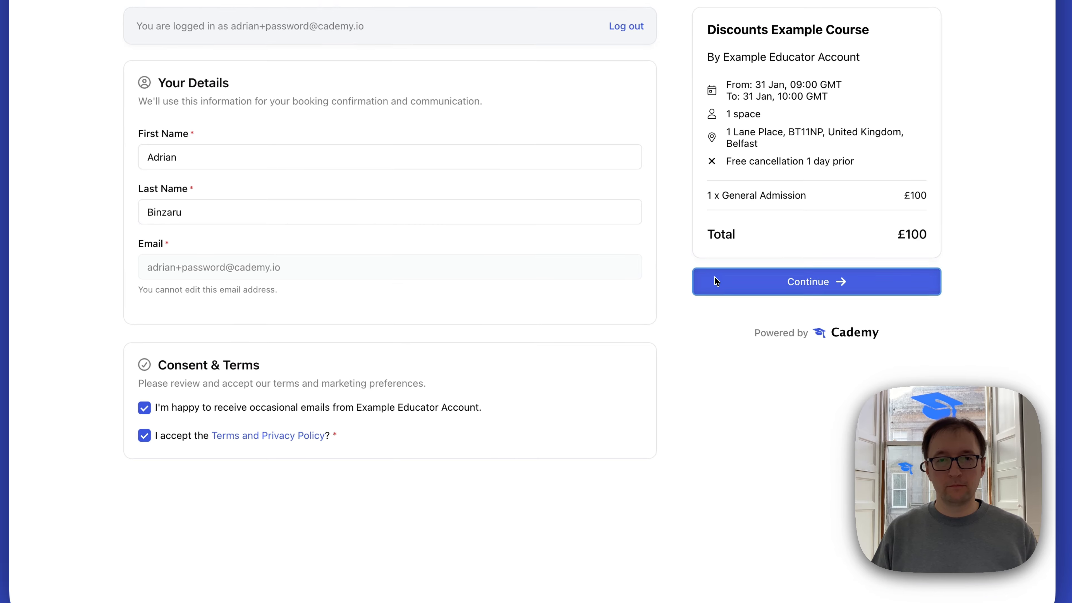
click(757, 220)
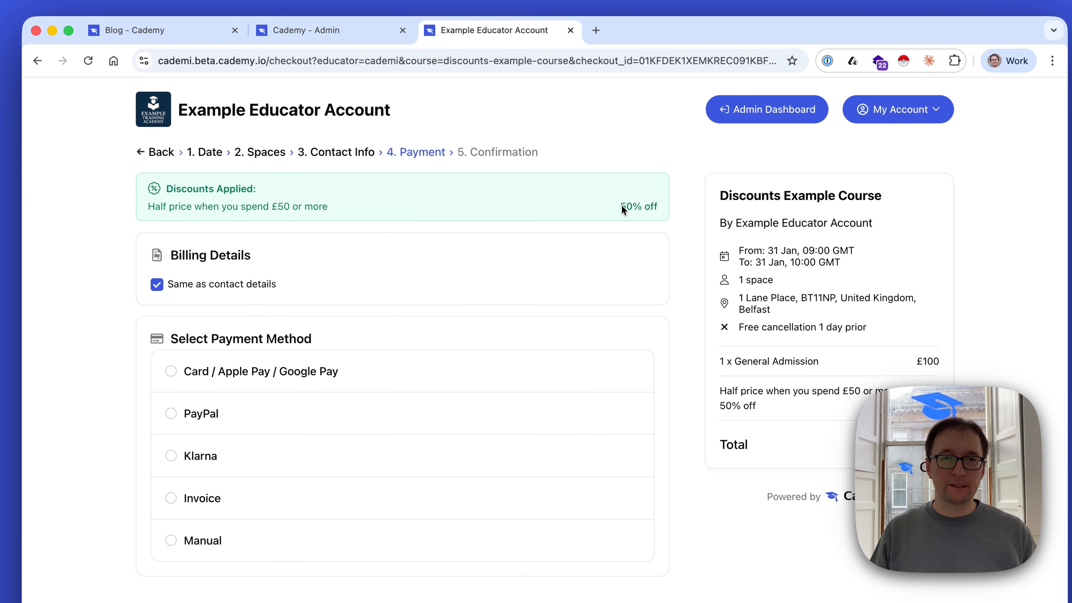
drag(621, 206, 661, 206)
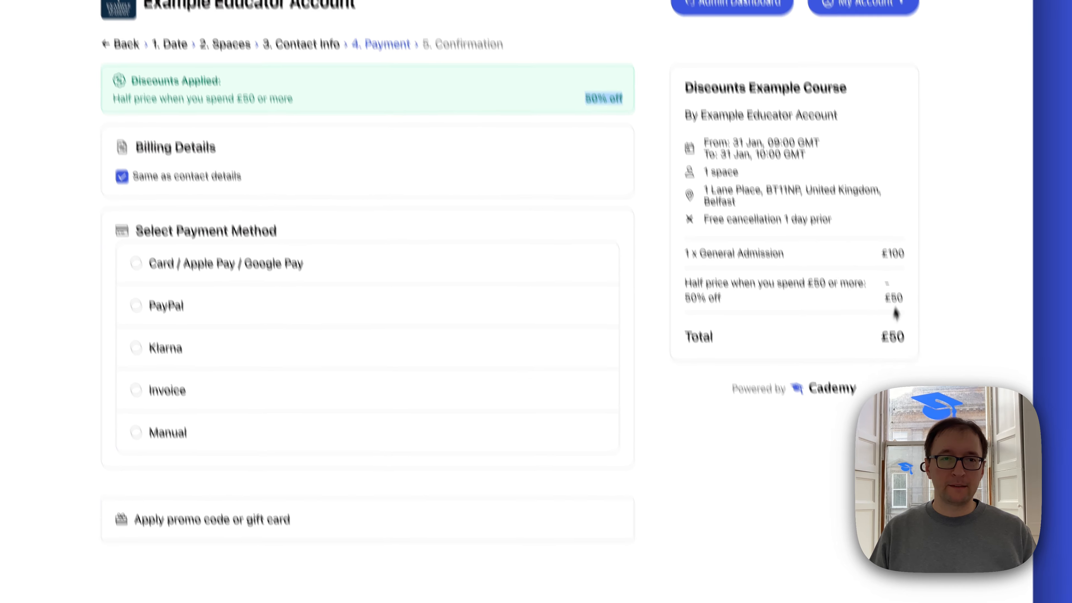
Check the deducted discount and the discounted total in the booking's order summary
drag(904, 298, 884, 298)
click(781, 500)
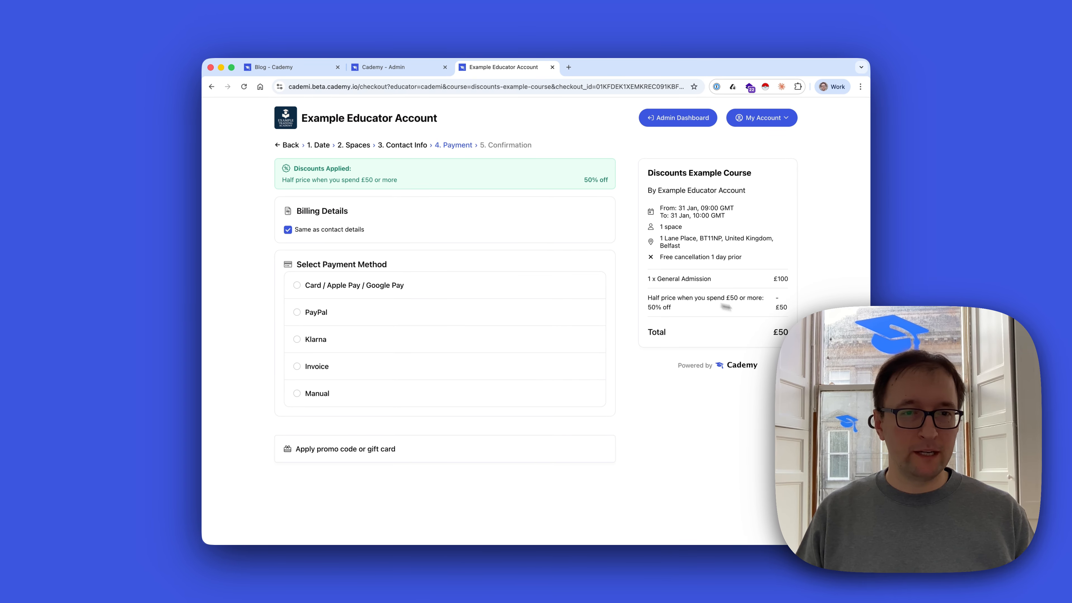
drag(773, 332, 787, 333)
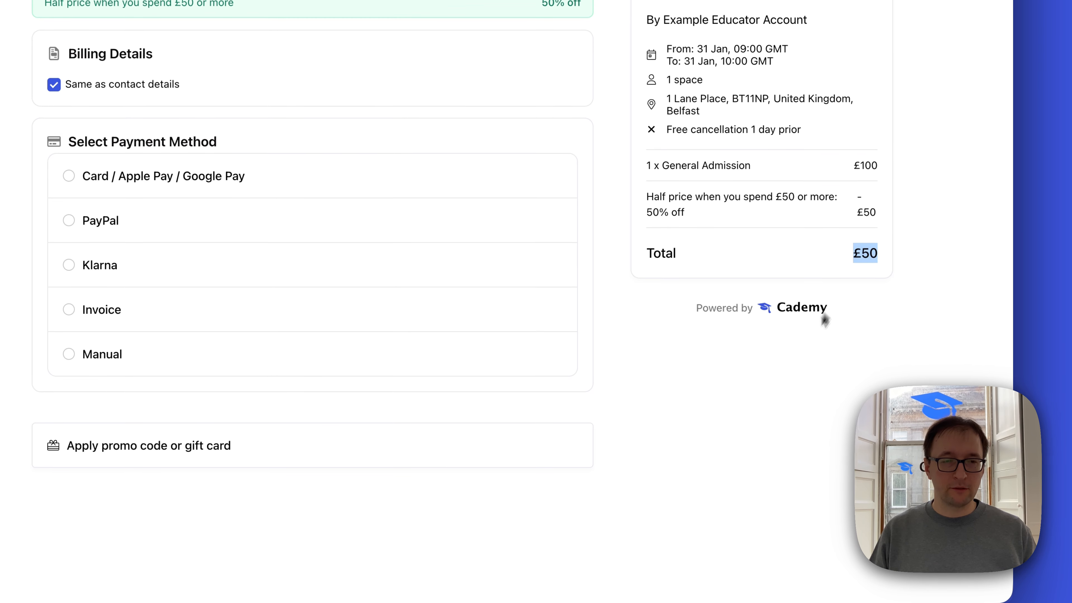
click(772, 422)
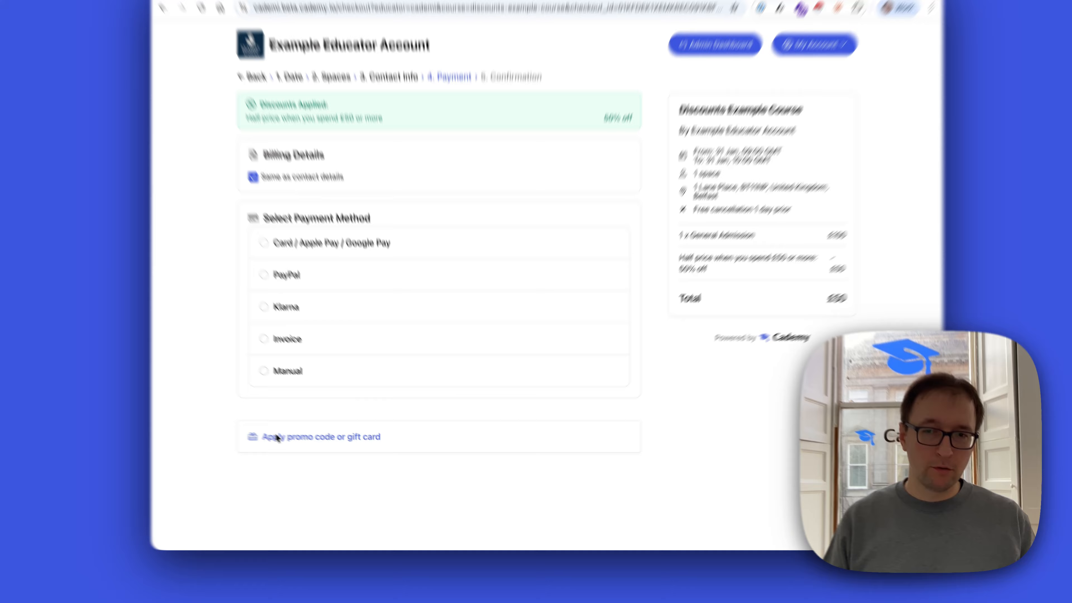
Apply the promo code 100off to the checkout on top of the automatic discount
click(296, 449)
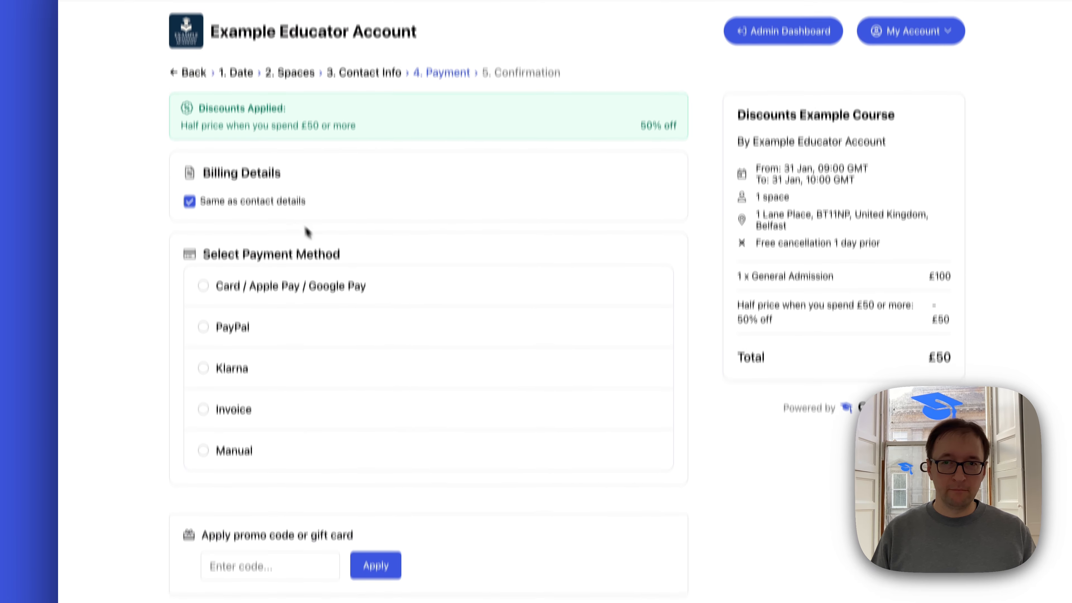
triple_click(363, 171)
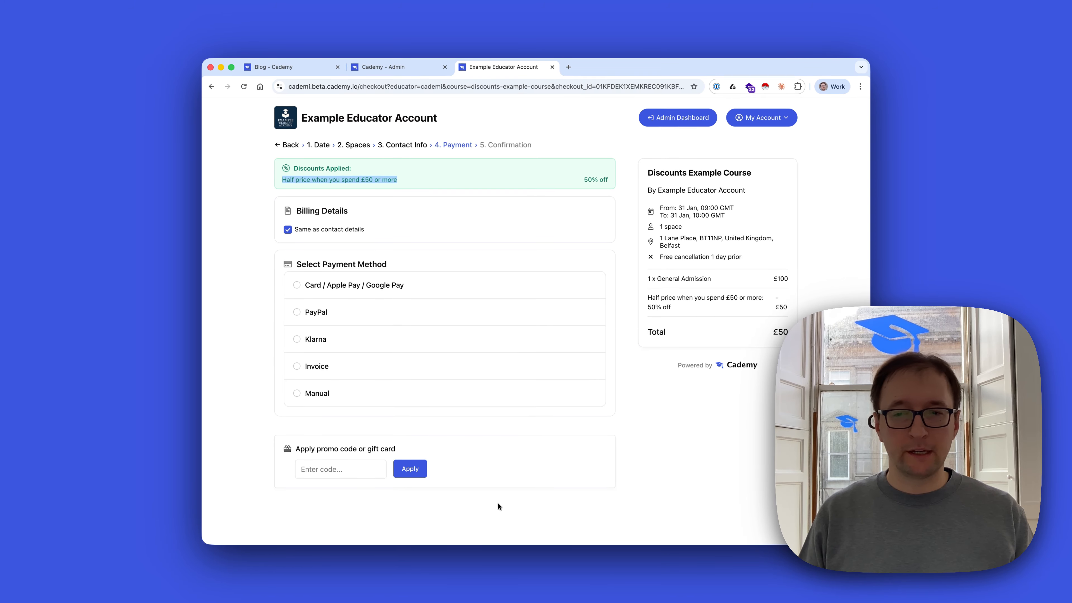
click(349, 473)
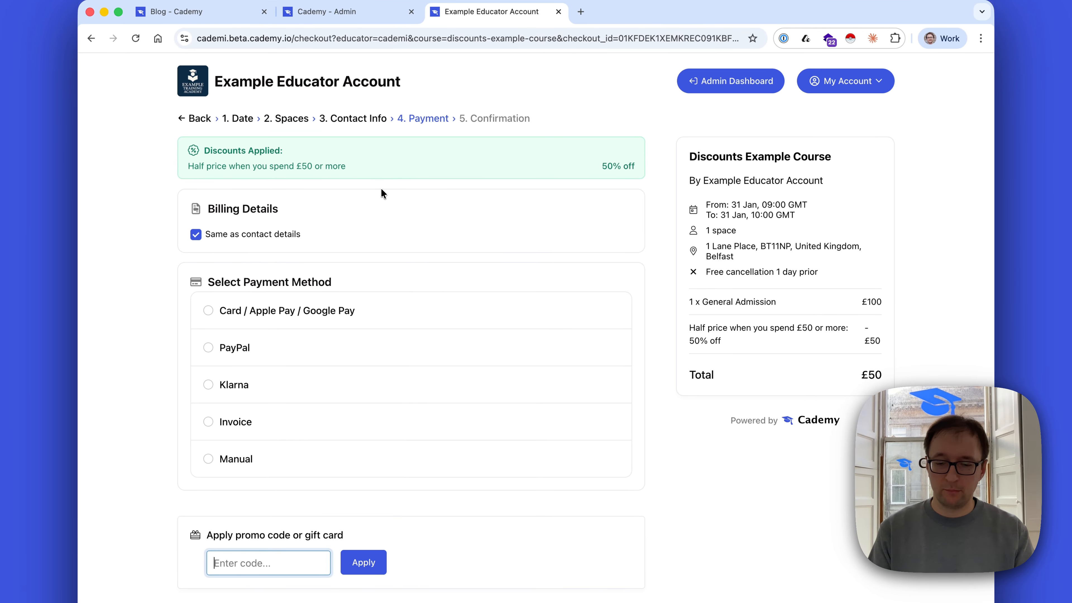
text(100)
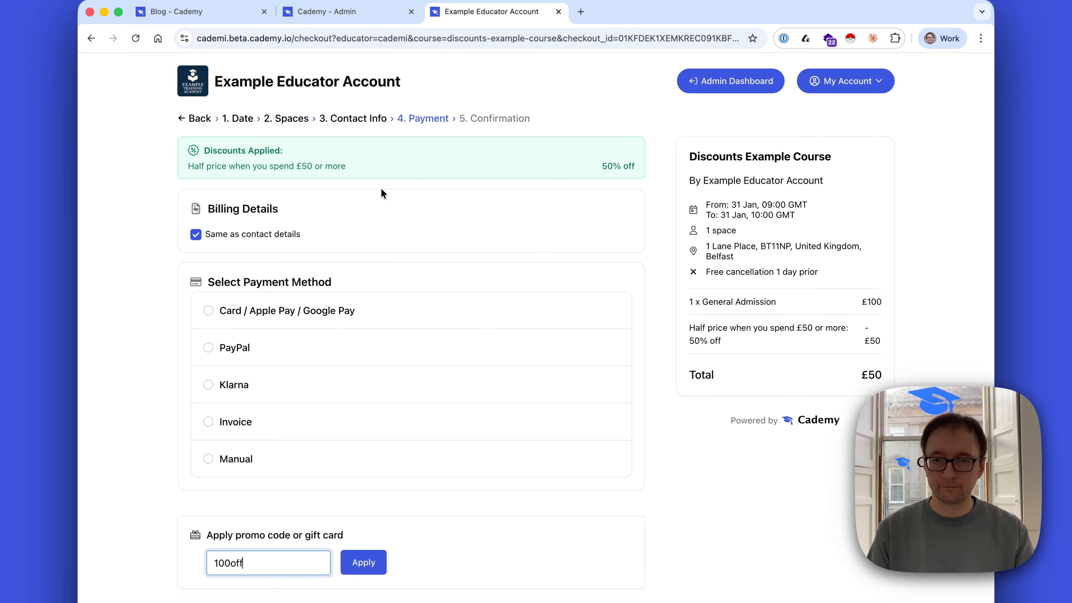
text(off)
click(366, 563)
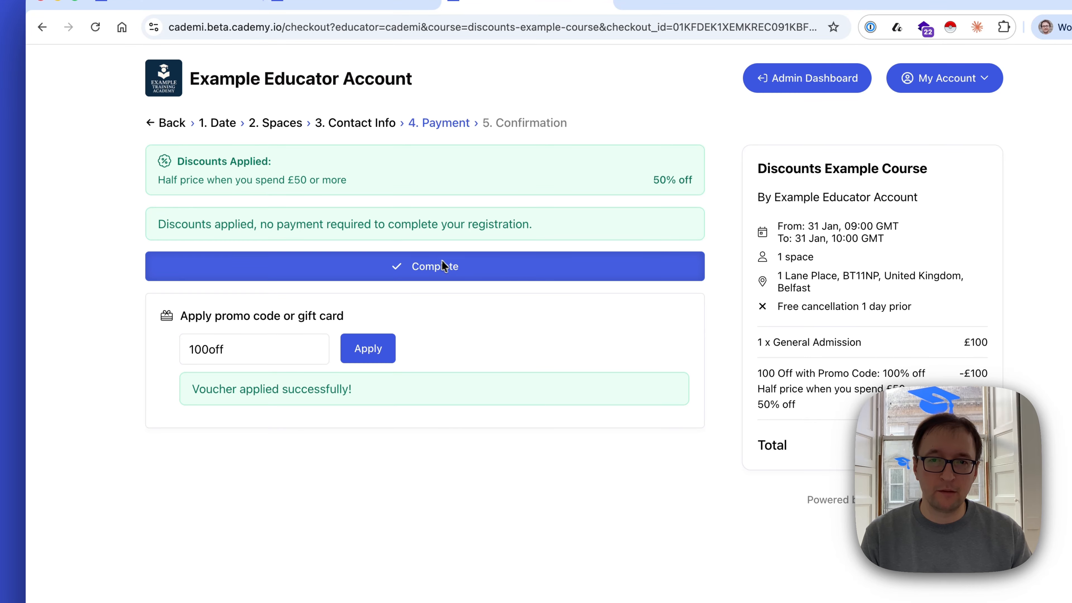
Complete the booking without payment and return to the discount's settings in the Cademy admin
click(445, 265)
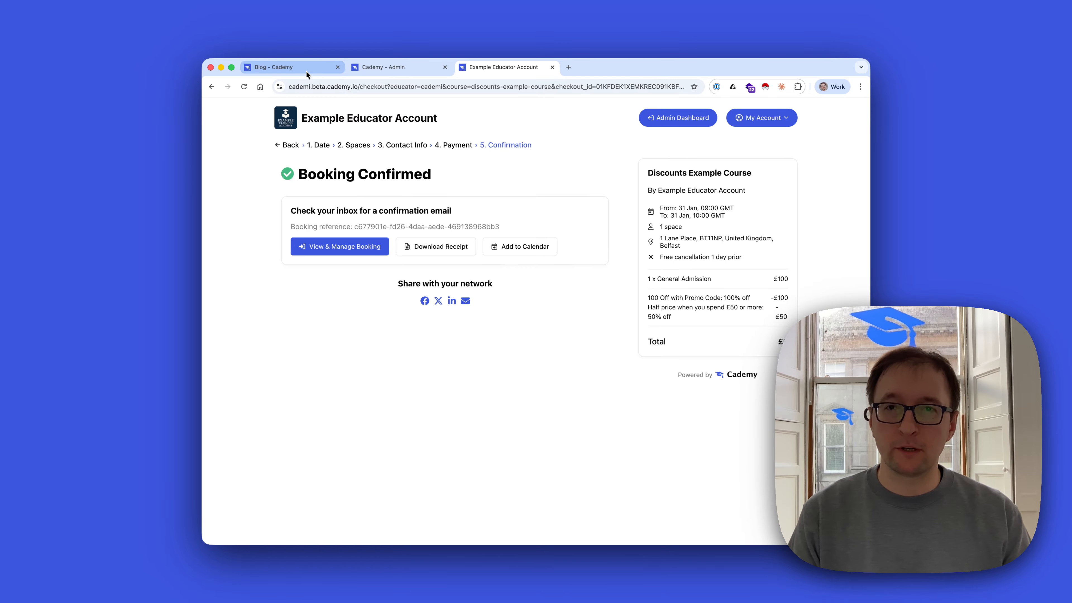
click(368, 72)
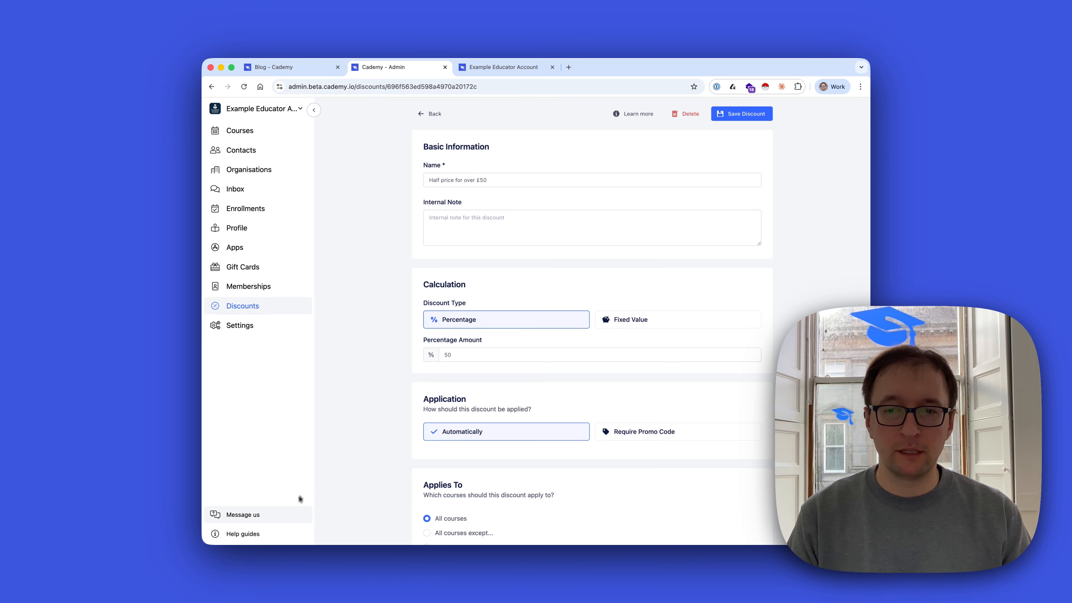